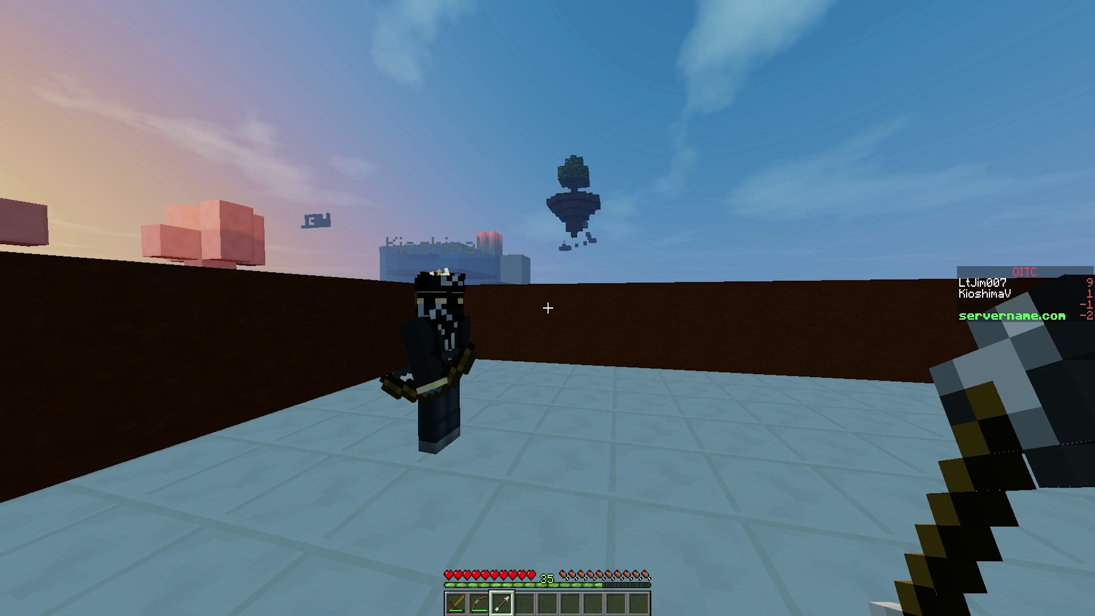
- Show the match kit by holding the bow, sword and arrow in turn while facing the opponent
{"action": "key", "text": "2"}
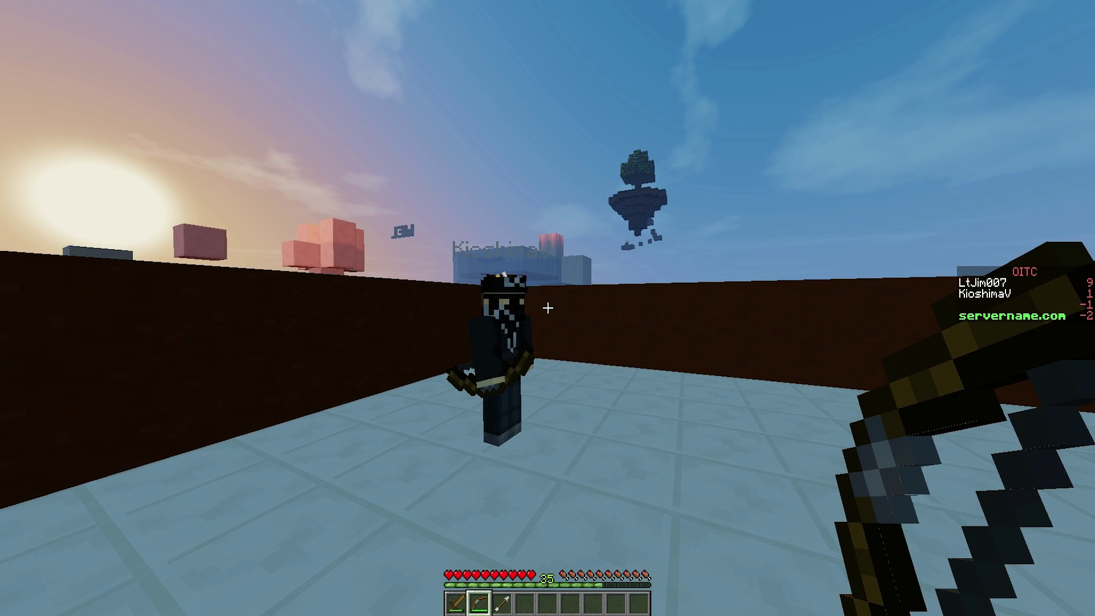
{"action": "key", "text": "d"}
{"action": "key", "text": "1"}
{"action": "key", "text": "2"}
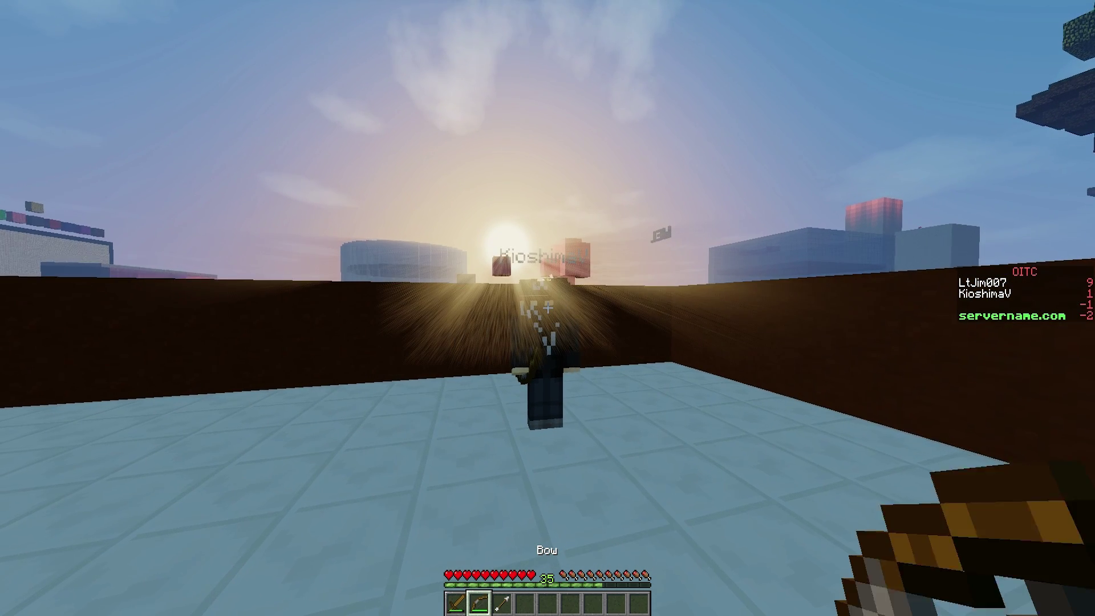
{"action": "key", "text": "3"}
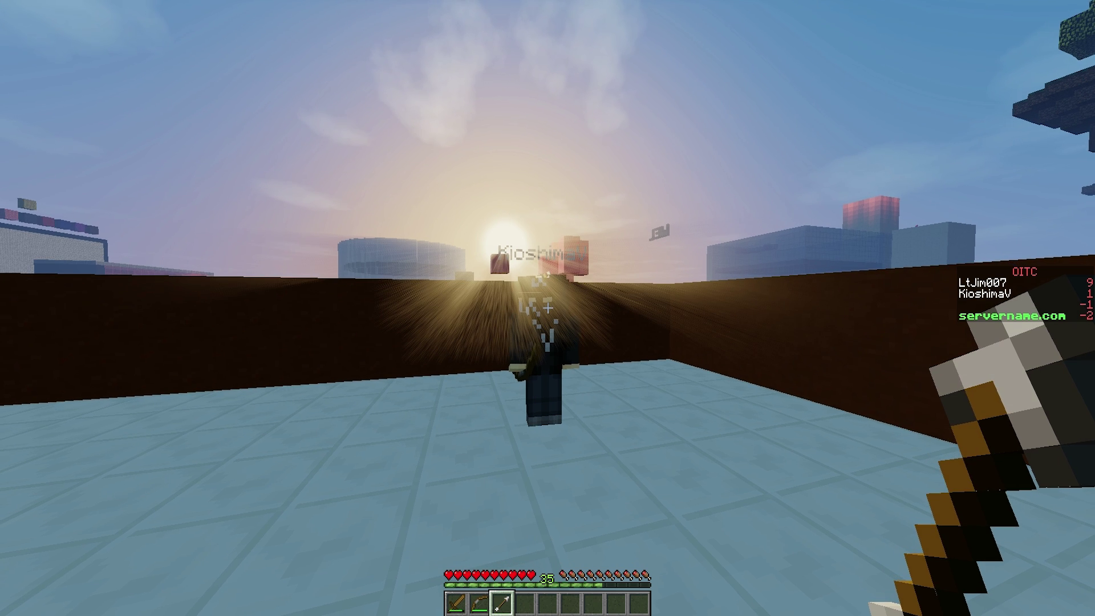
{"action": "key", "text": "1"}
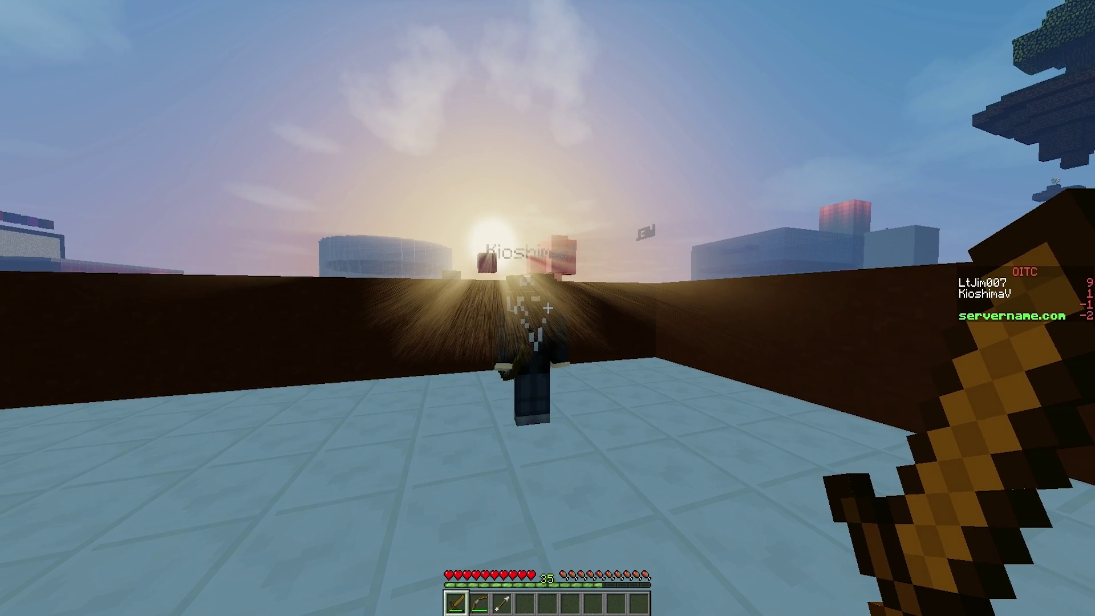
- Shoot the opposing player with the bow, and switch back to the sword
{"action": "key", "text": "2"}
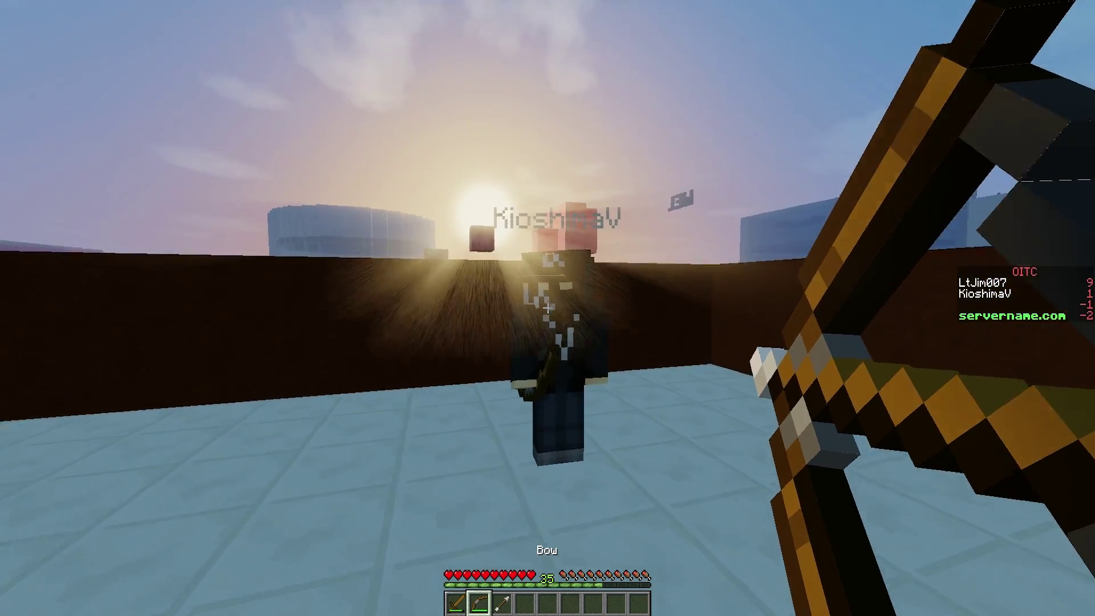
{"action": "right_click", "coordinate": [547, 307]}
{"action": "key", "text": "1"}
{"action": "key", "text": "t"}
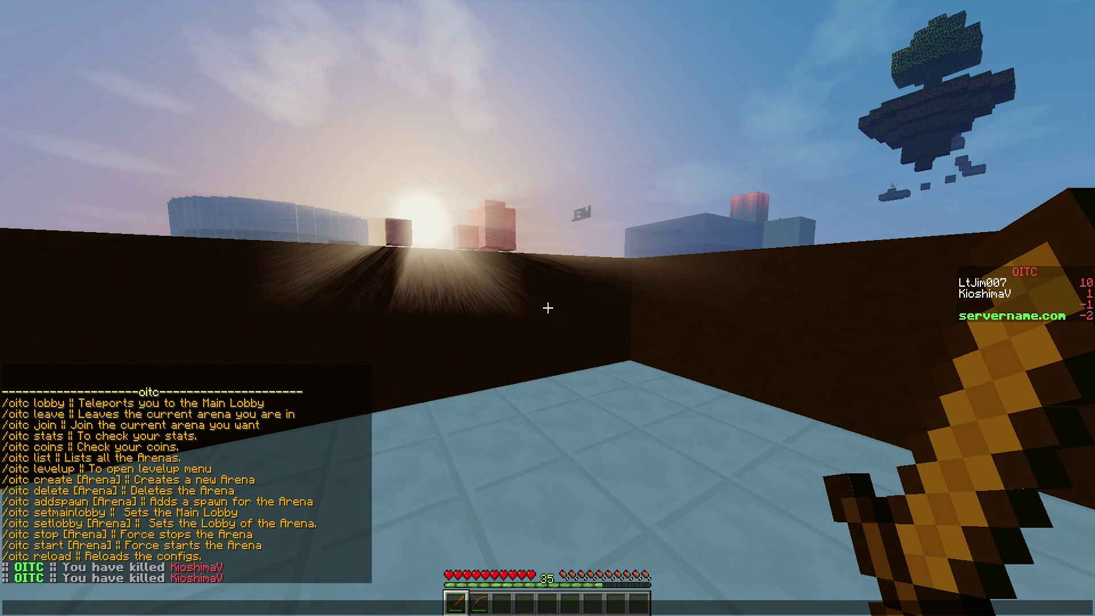
{"action": "key", "text": "Escape"}
{"action": "key", "text": "t"}
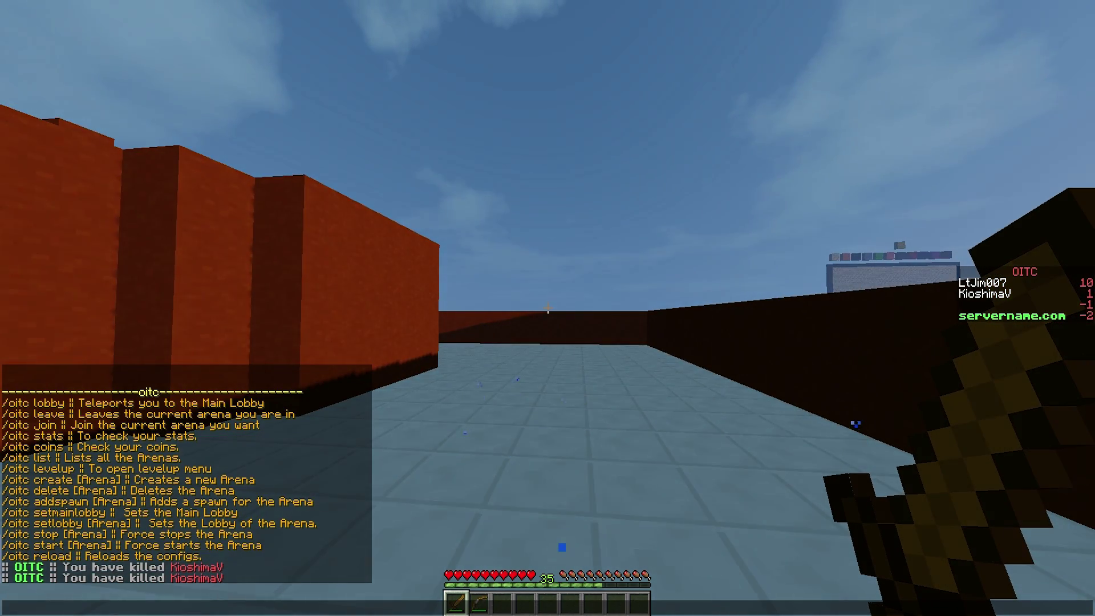
{"action": "key", "text": "Escape"}
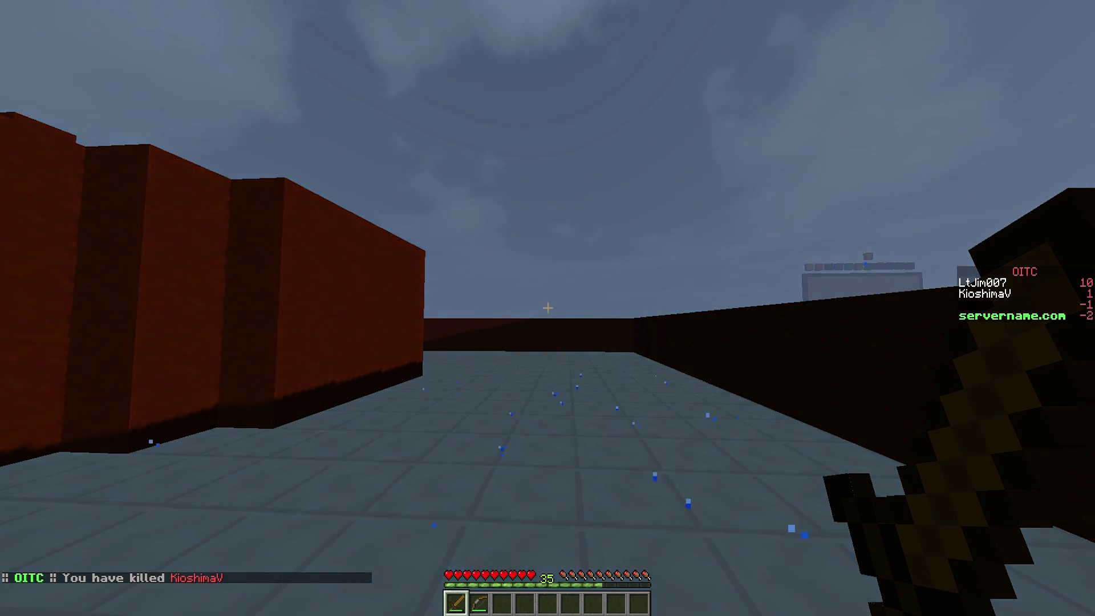
- Leave the current arena with the command /oitc leave
{"action": "key", "text": "w"}
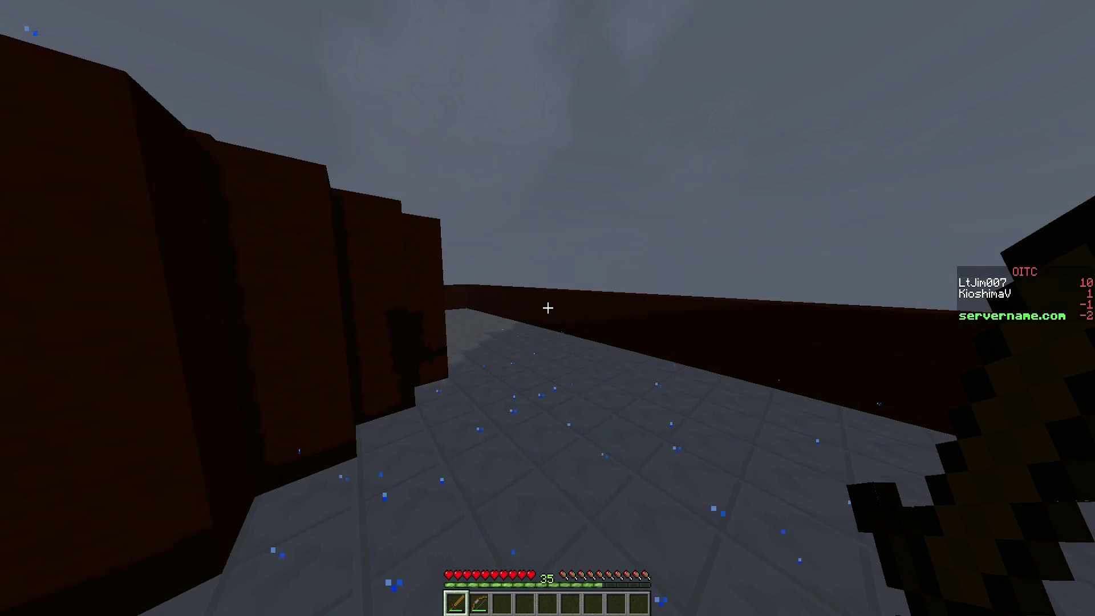
{"action": "type", "text": "t/oit"}
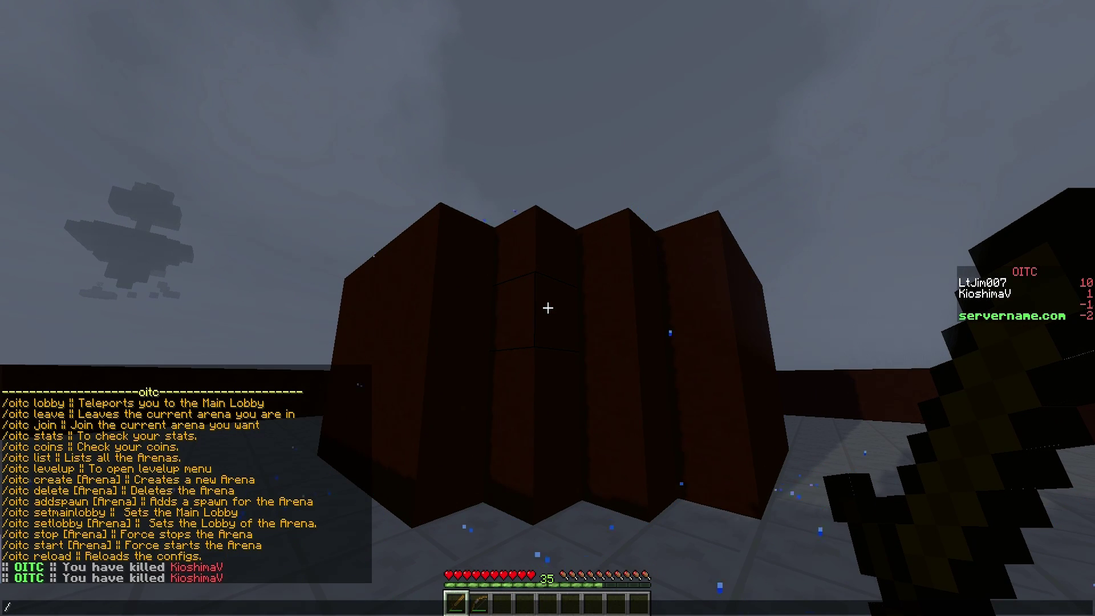
{"action": "type", "text": "c leave"}
{"action": "key", "text": "Return"}
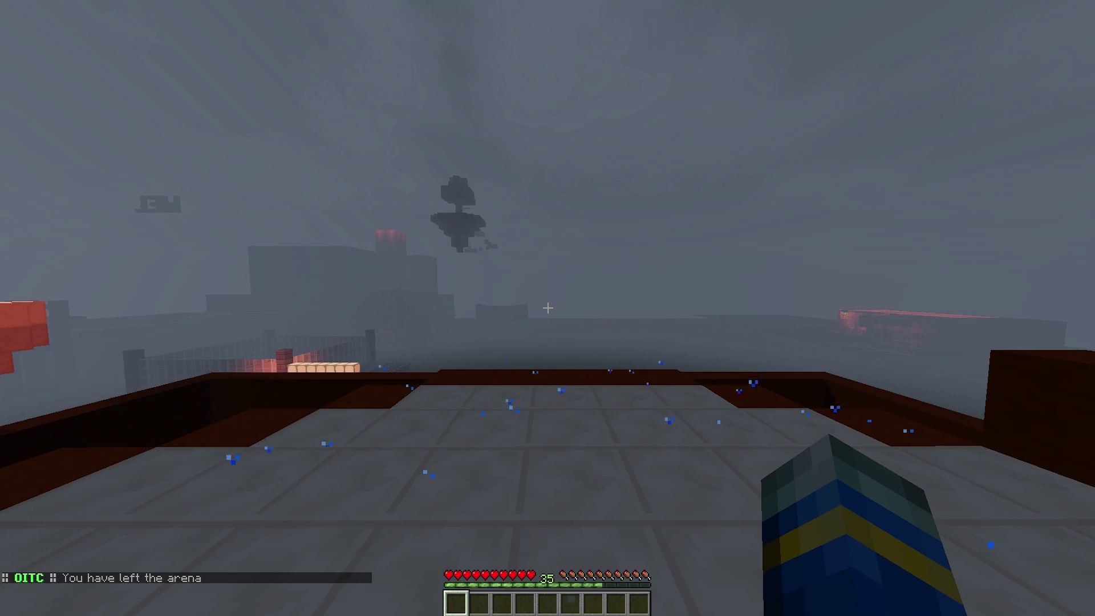
- Create a new OITC arena named yt1 with the /oitc create command
{"action": "key", "text": "t"}
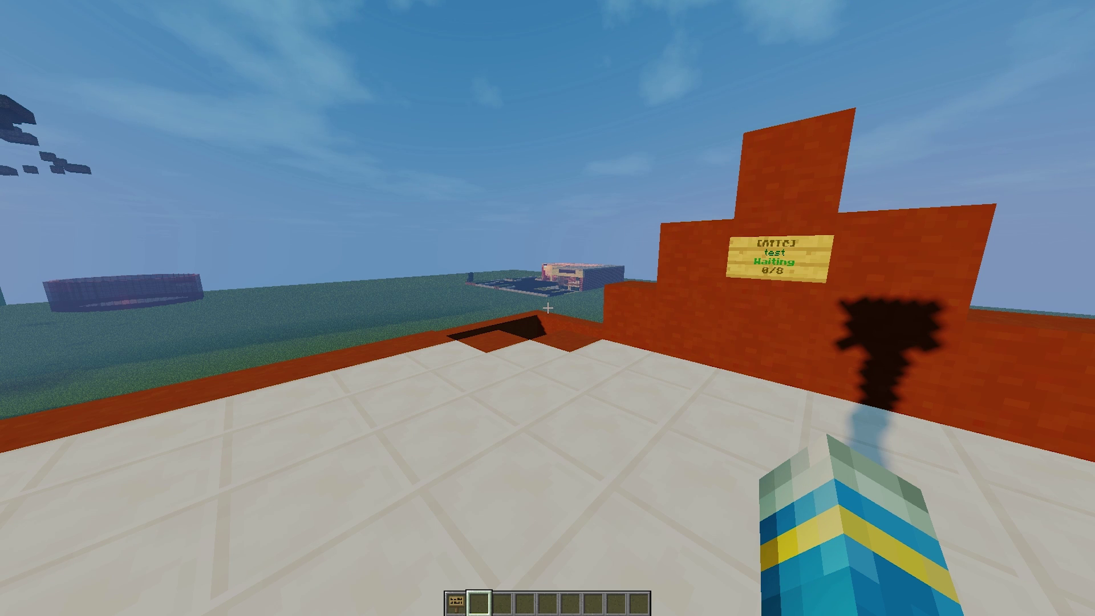
{"action": "key", "text": "slash"}
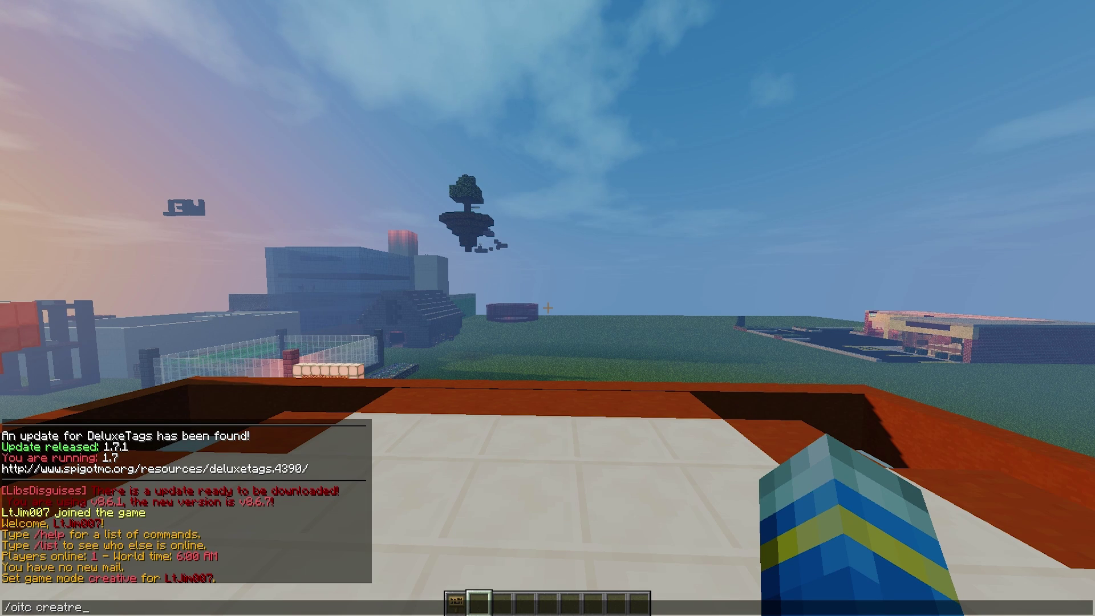
{"action": "key", "text": "Return"}
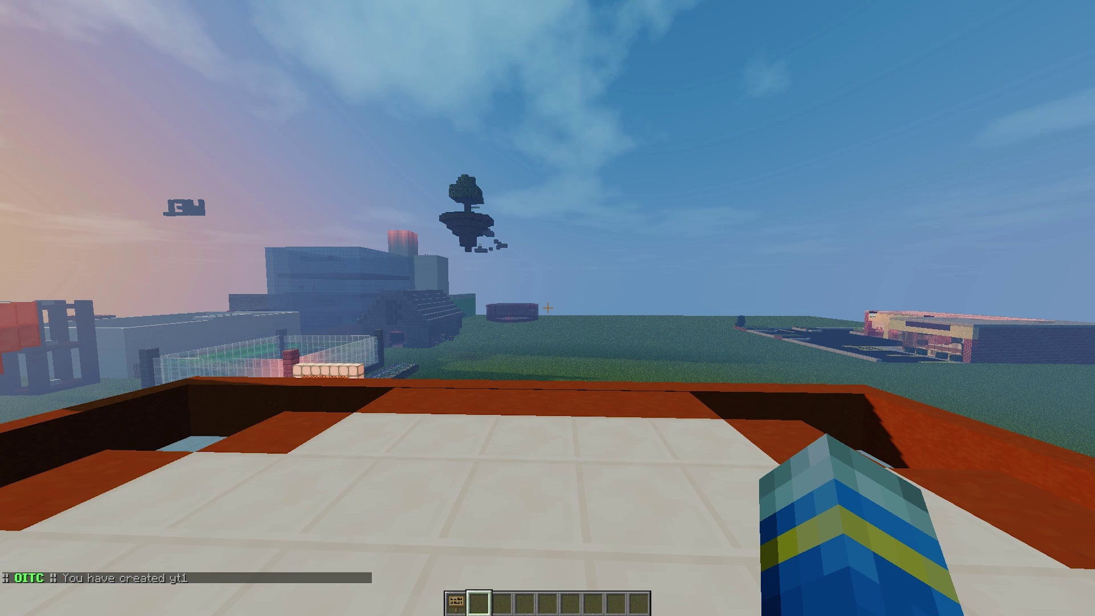
- Set the current spot as the lobby of arena yt1 and as the OITC main lobby with /oitc setlobby yt1 and /oitc setmainlobby
{"action": "key", "text": "slash"}
{"action": "type", "text": "oitc setlobby yt1"}
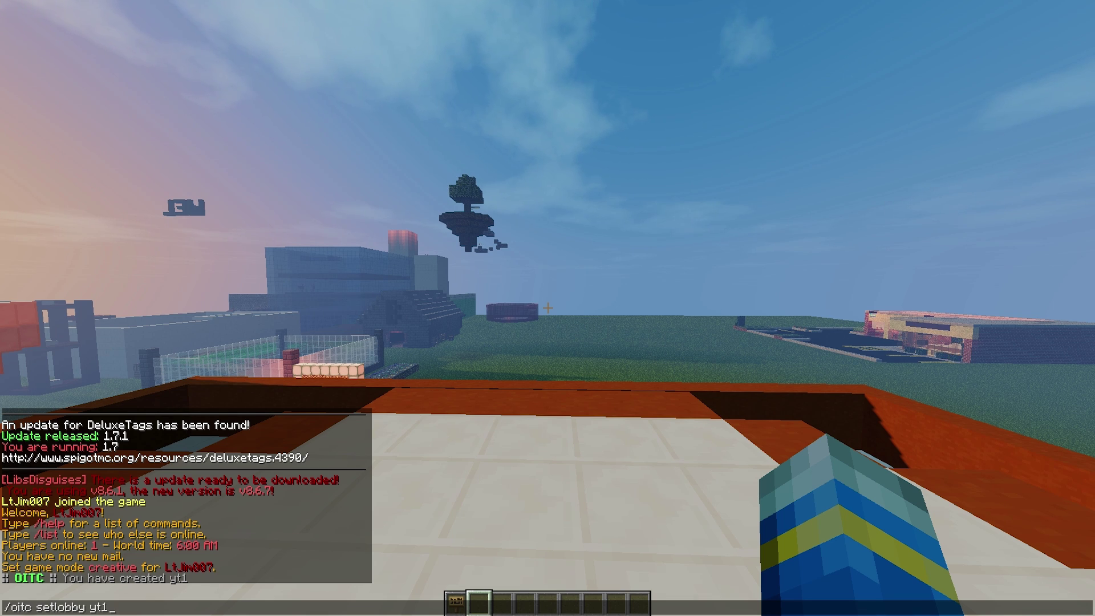
{"action": "key", "text": "Return"}
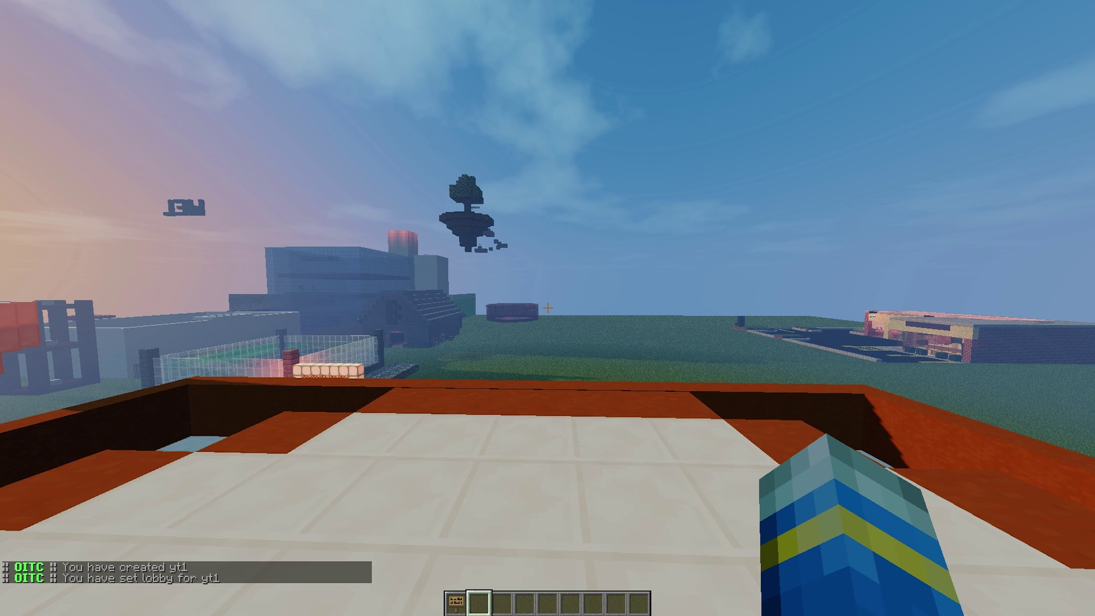
{"action": "key", "text": "t"}
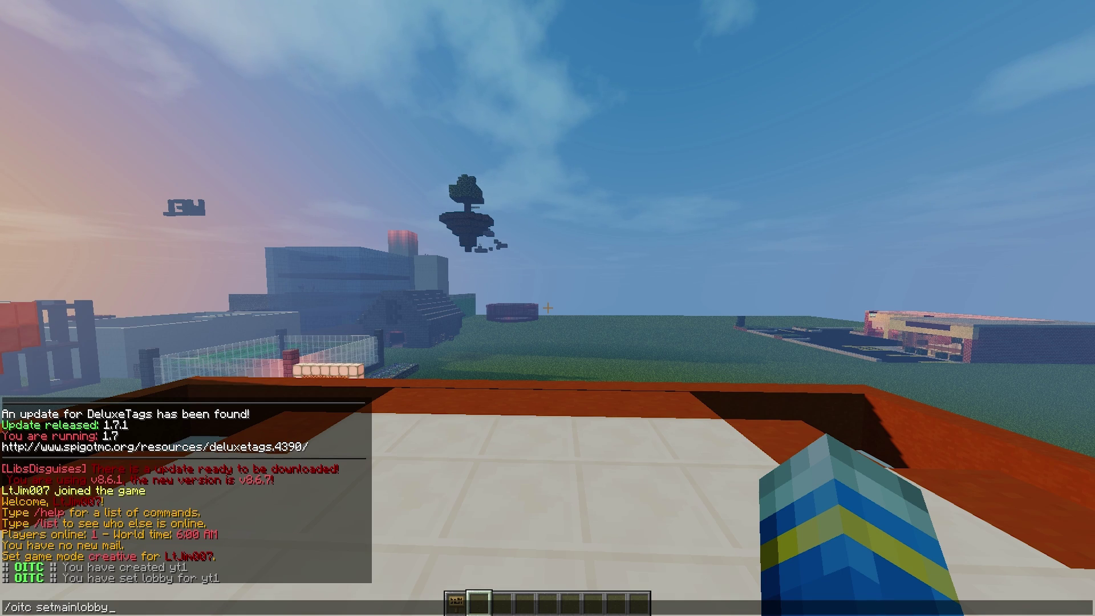
{"action": "key", "text": "Return"}
- Go down to the arena floor and add a spawn point there with /oitc addspawn yt1
{"action": "key", "text": "a"}
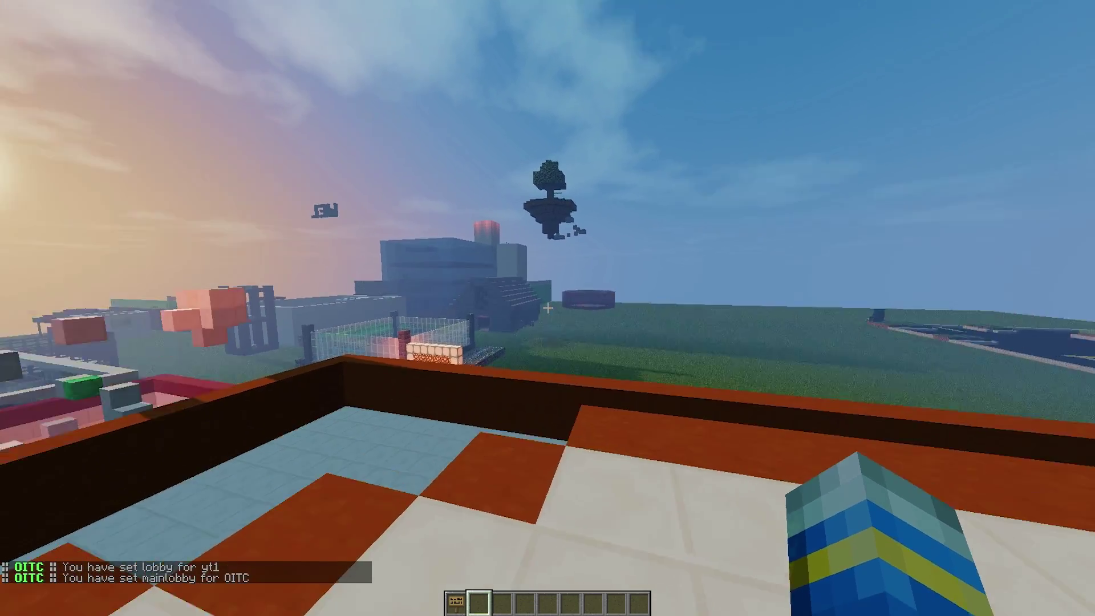
{"action": "key", "text": "w"}
{"action": "key", "text": "w"}
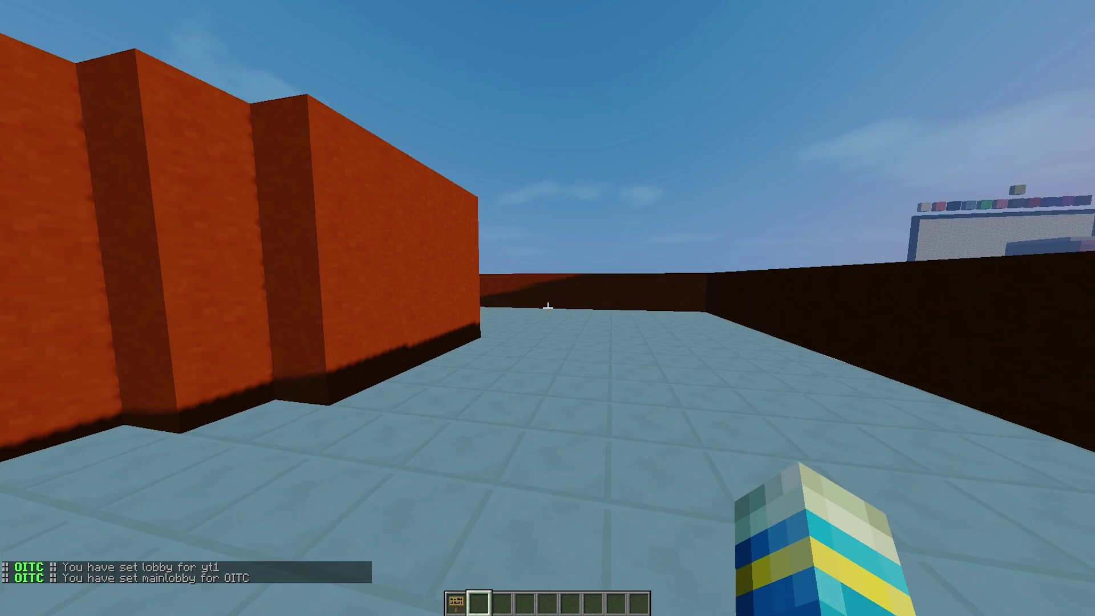
{"action": "key", "text": "slash"}
{"action": "type", "text": "oitc addspawn yt1"}
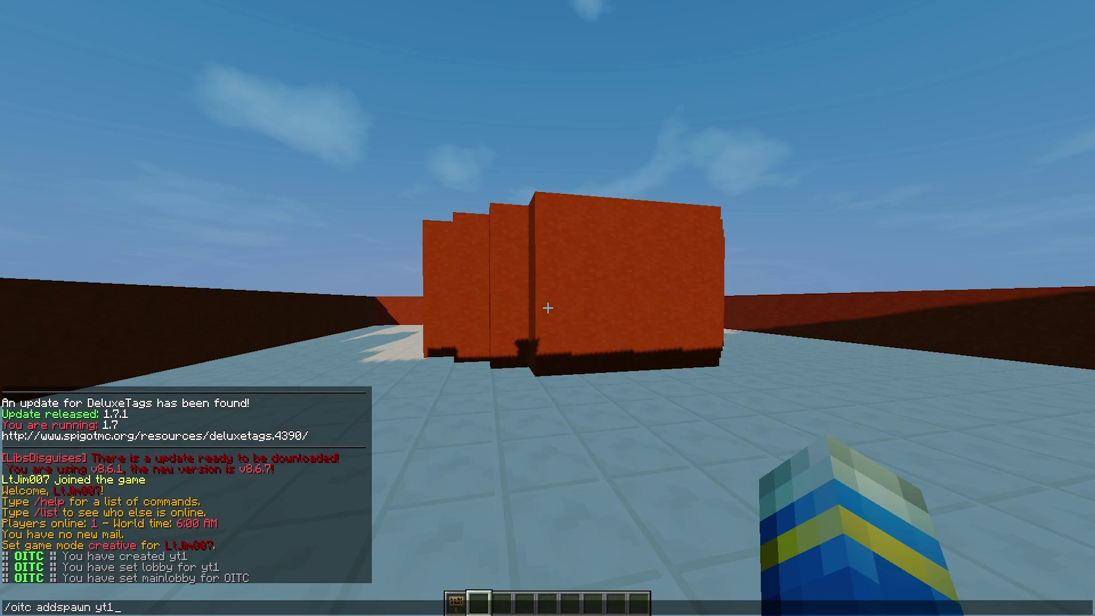
{"action": "key", "text": "Return"}
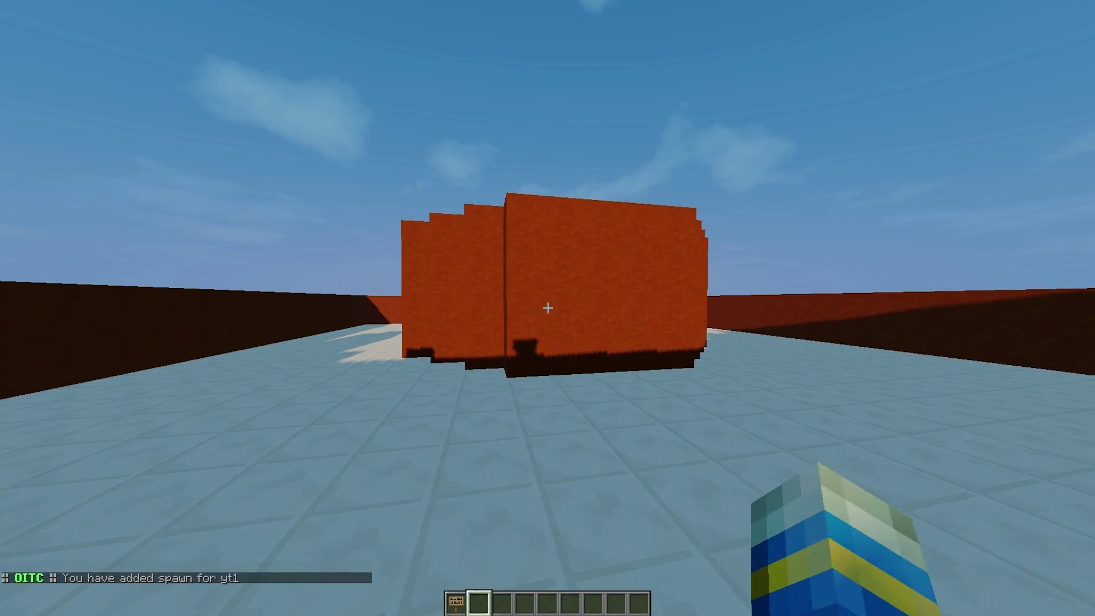
- Add three more spawn points for arena yt1 by repeating the addspawn command while moving around the arena
{"action": "key", "text": "slash"}
{"action": "key", "text": "Up"}
{"action": "key", "text": "Return"}
{"action": "key", "text": "w"}
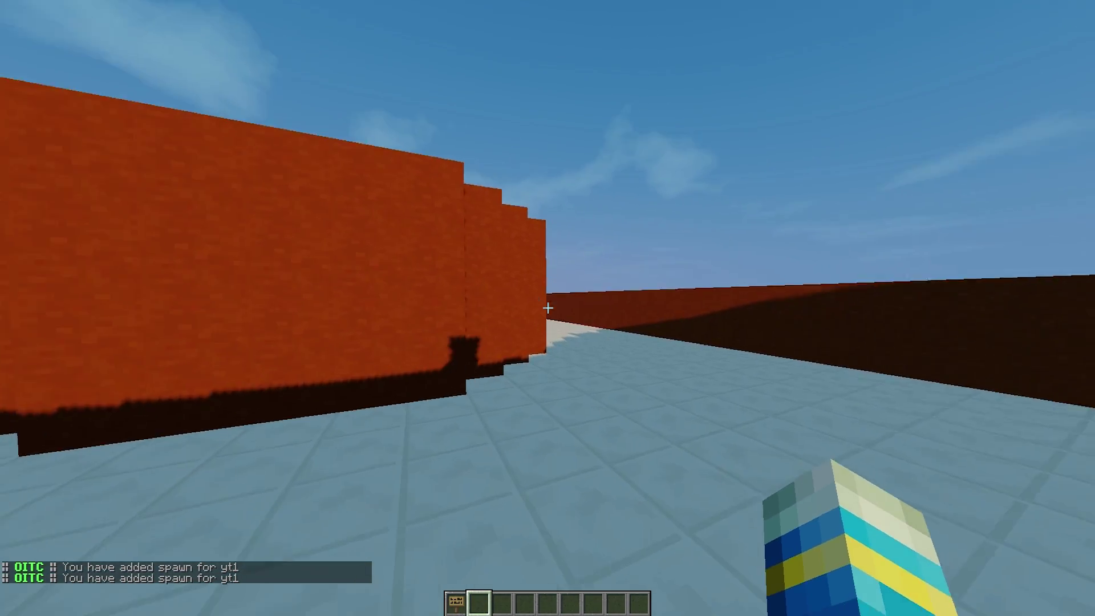
{"action": "key", "text": "slash"}
{"action": "key", "text": "Up"}
{"action": "key", "text": "Return"}
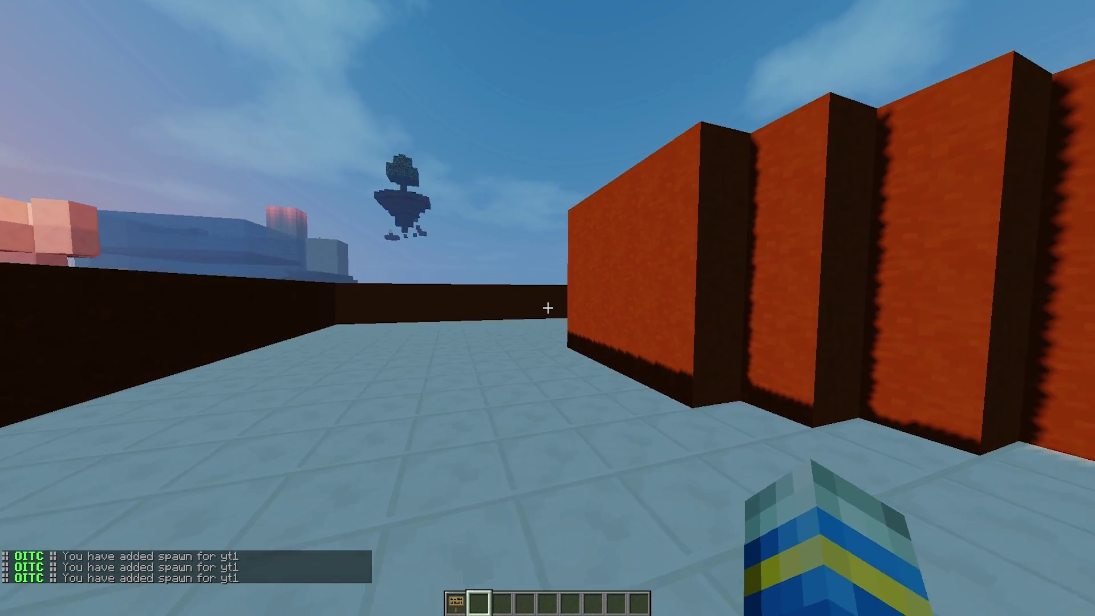
{"action": "key", "text": "t"}
{"action": "key", "text": "Escape"}
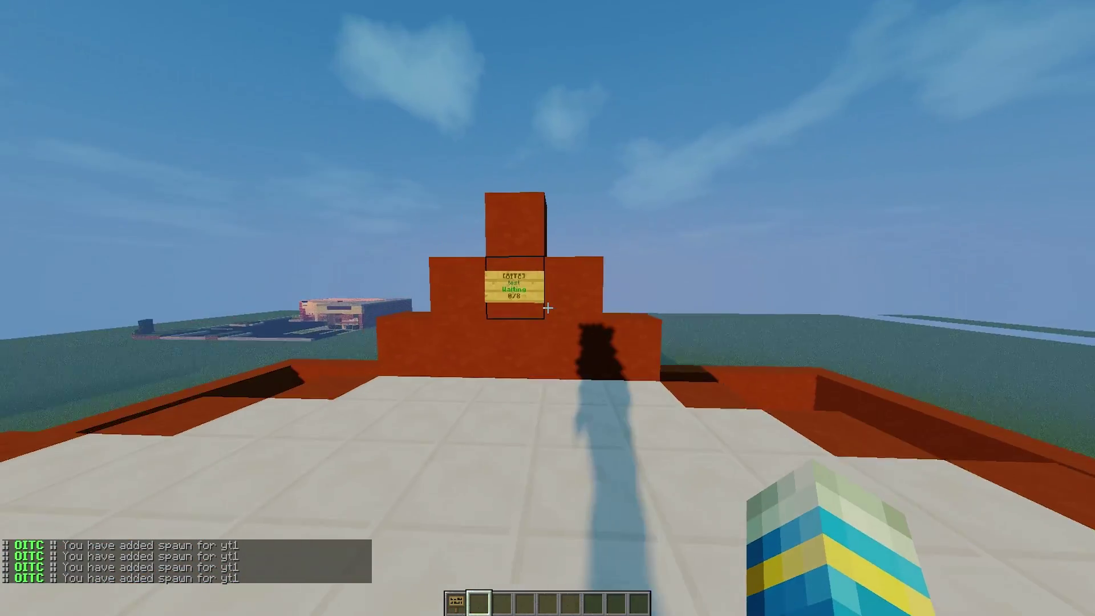
- Display the plugin's command list by running /oitc
{"action": "key", "text": "slash"}
{"action": "type", "text": "o"}
{"action": "key", "text": "BackSpace"}
{"action": "key", "text": "BackSpace"}
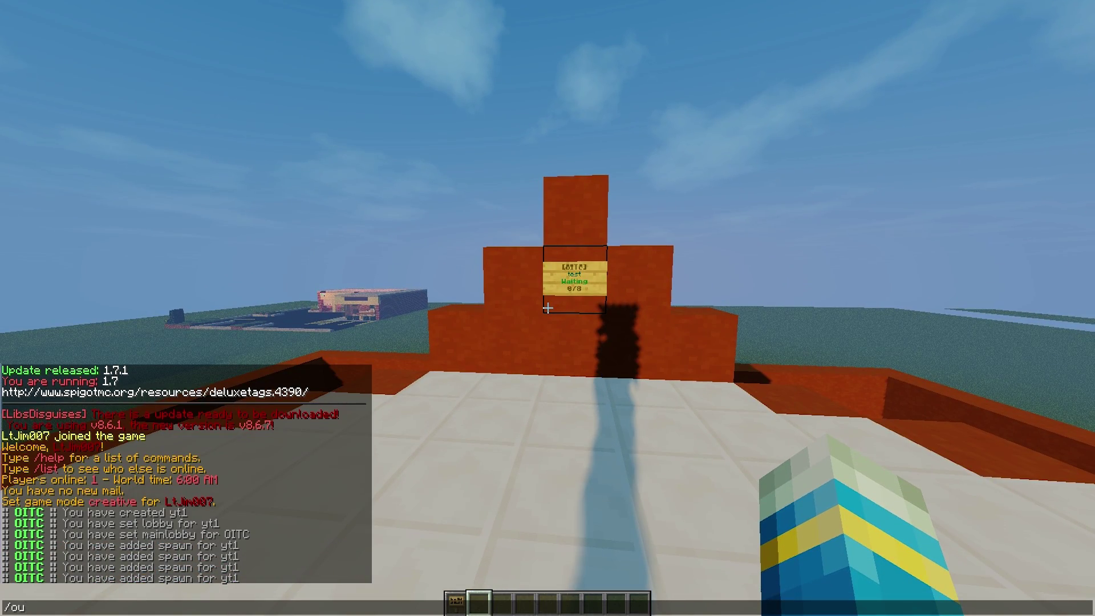
{"action": "key", "text": "BackSpace"}
{"action": "type", "text": "itc"}
{"action": "key", "text": "Return"}
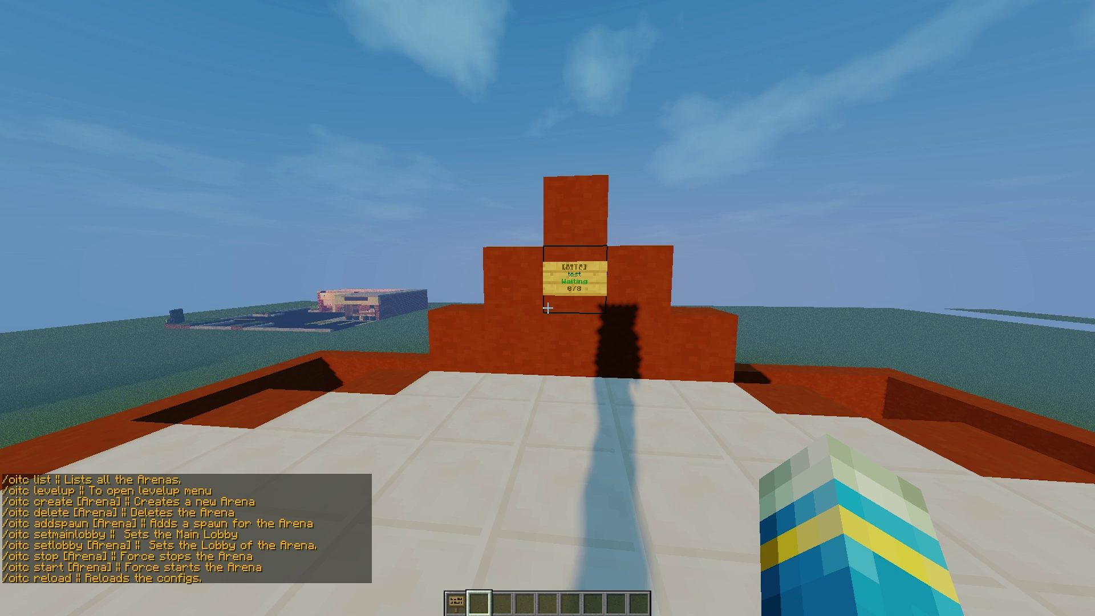
- Check the player's coin balance with the command /oitc coins
{"action": "type", "text": "/"}
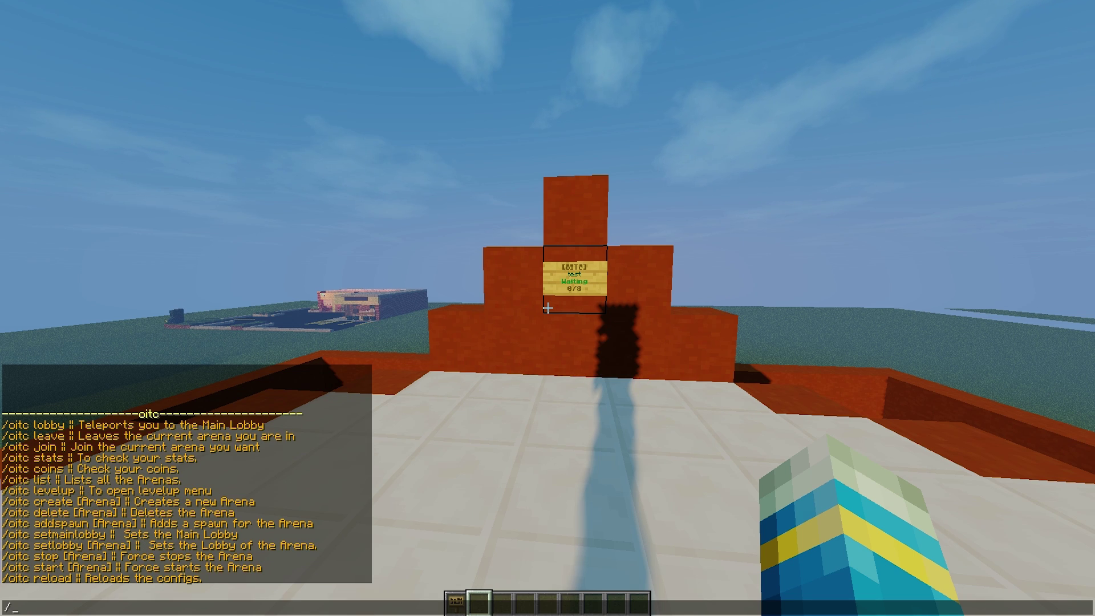
{"action": "type", "text": "oitc coinc"}
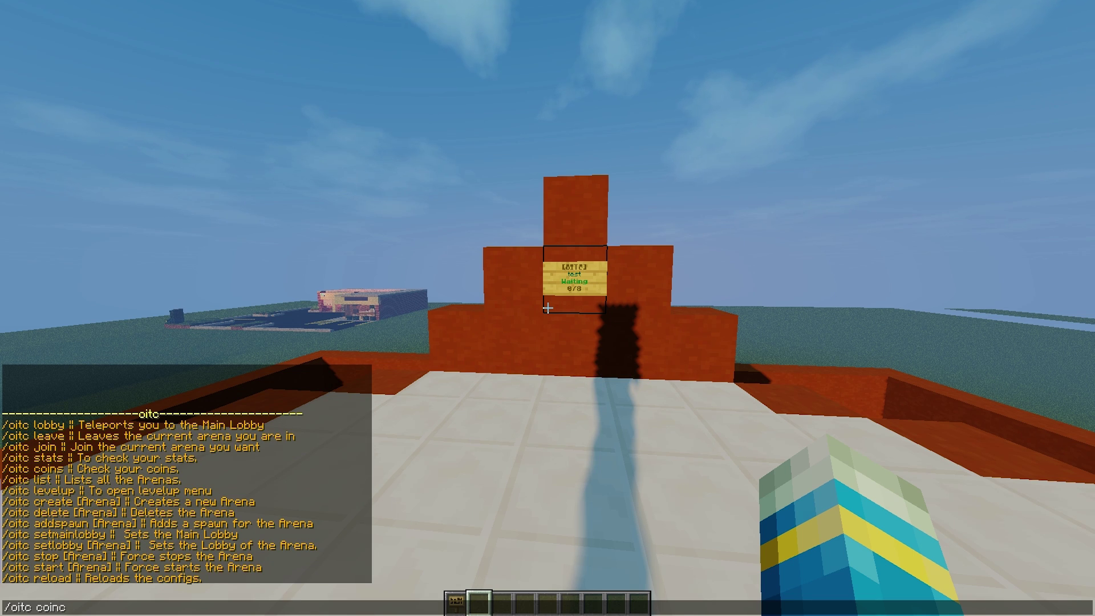
{"action": "key", "text": "BackSpace"}
{"action": "type", "text": "s"}
{"action": "key", "text": "Return"}
- Run /oitc levelup, inspect the rank-up option for 15000 coins, and close the rank-up menu
{"action": "key", "text": "t"}
{"action": "key", "text": "Up"}
{"action": "key", "text": "BackSpace"}
{"action": "key", "text": "BackSpace"}
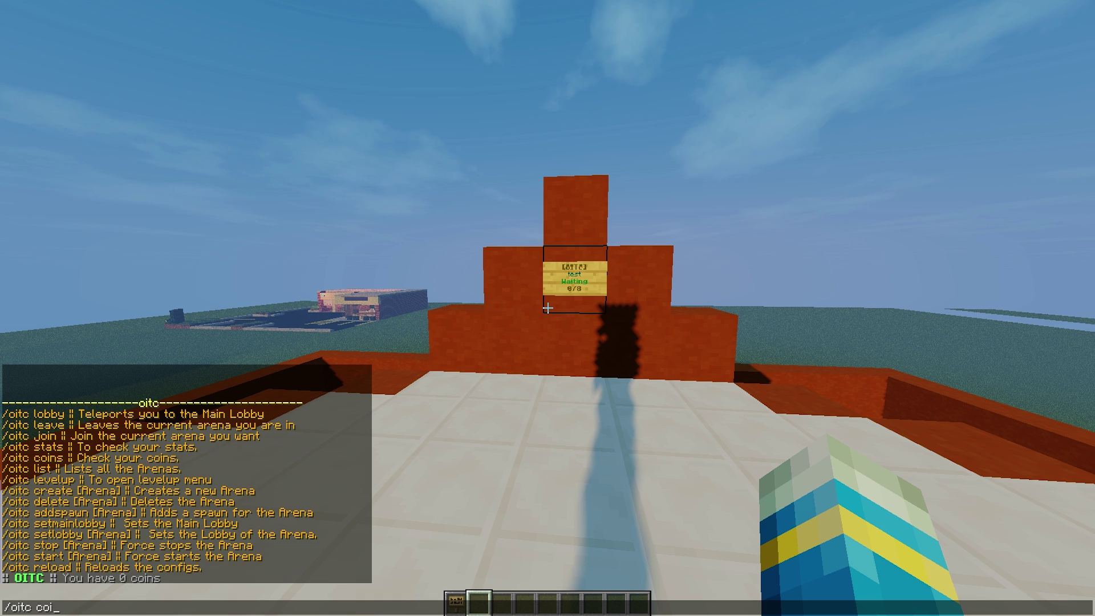
{"action": "key", "text": "BackSpace"}
{"action": "key", "text": "BackSpace"}
{"action": "key", "text": "BackSpace"}
{"action": "type", "text": "level"}
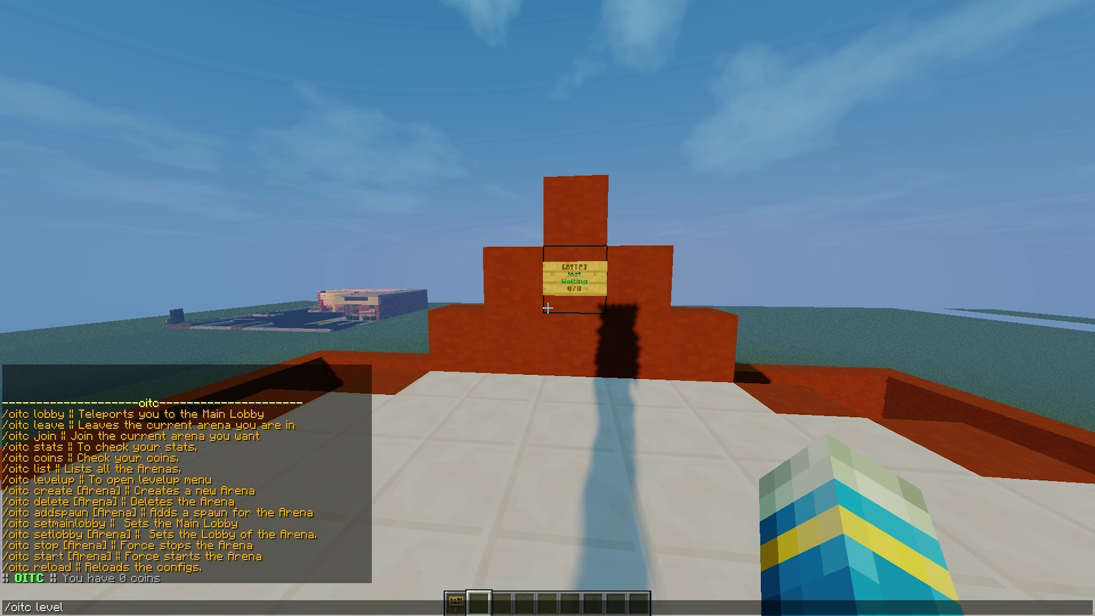
{"action": "type", "text": "up"}
{"action": "key", "text": "Return"}
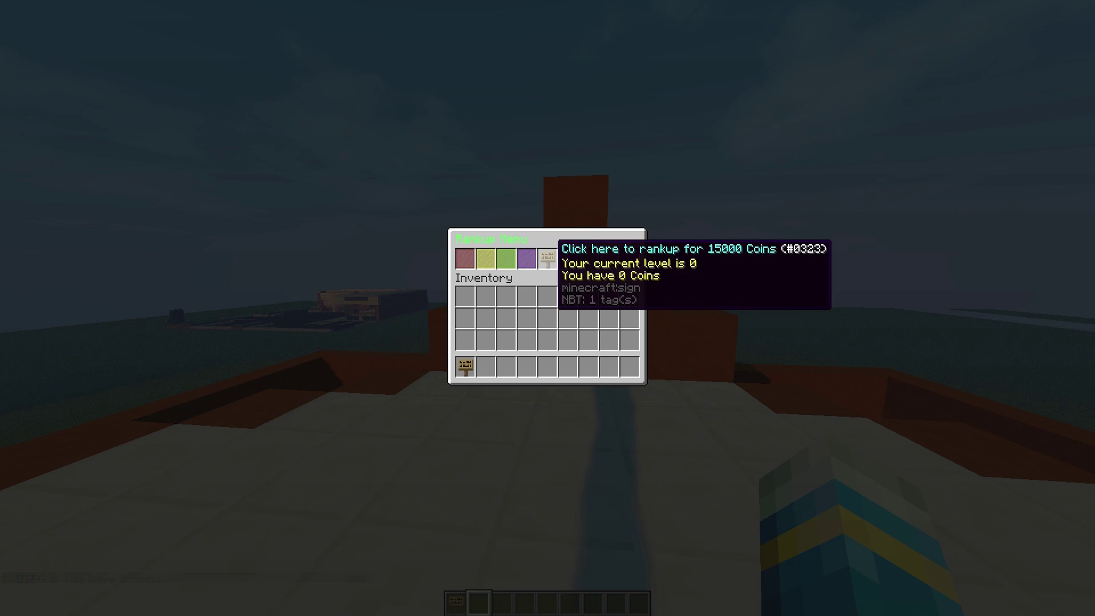
{"action": "key", "text": "Escape"}
{"action": "key", "text": "t"}
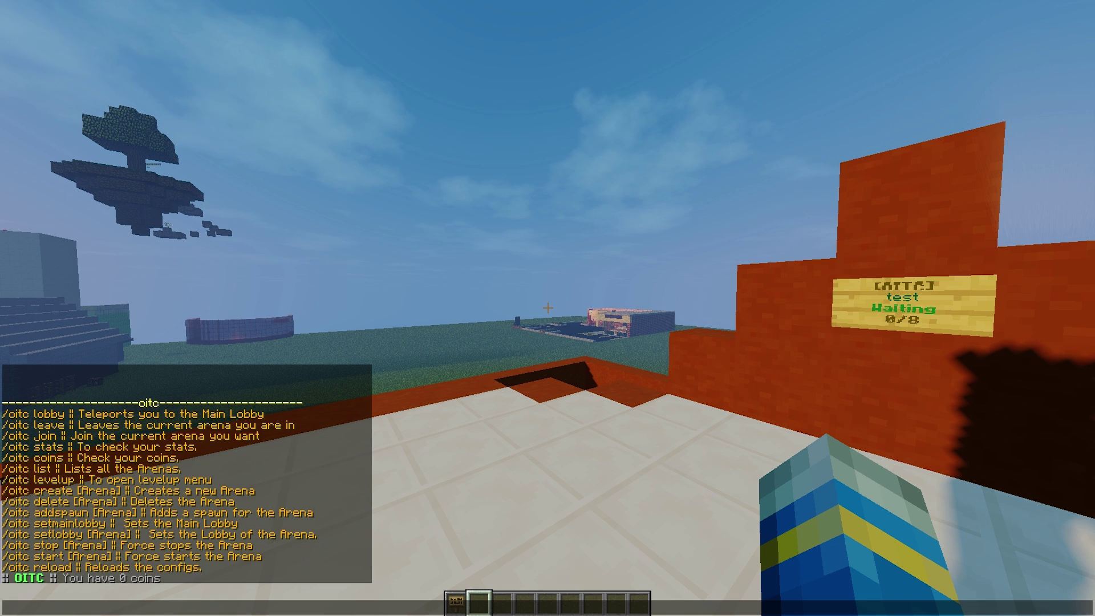
{"action": "key", "text": "Escape"}
{"action": "key", "text": "t"}
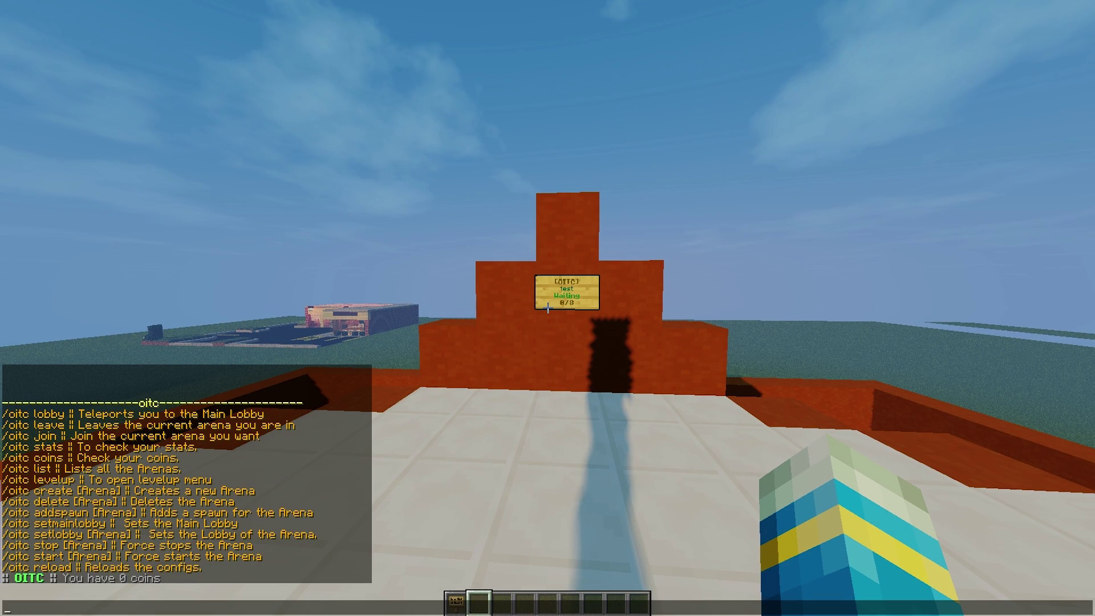
{"action": "key", "text": "Escape"}
- Place a sign below the test arena's sign with the lines oitc and yt1 to create the yt1 join sign
{"action": "key", "text": "1"}
{"action": "key", "text": "w"}
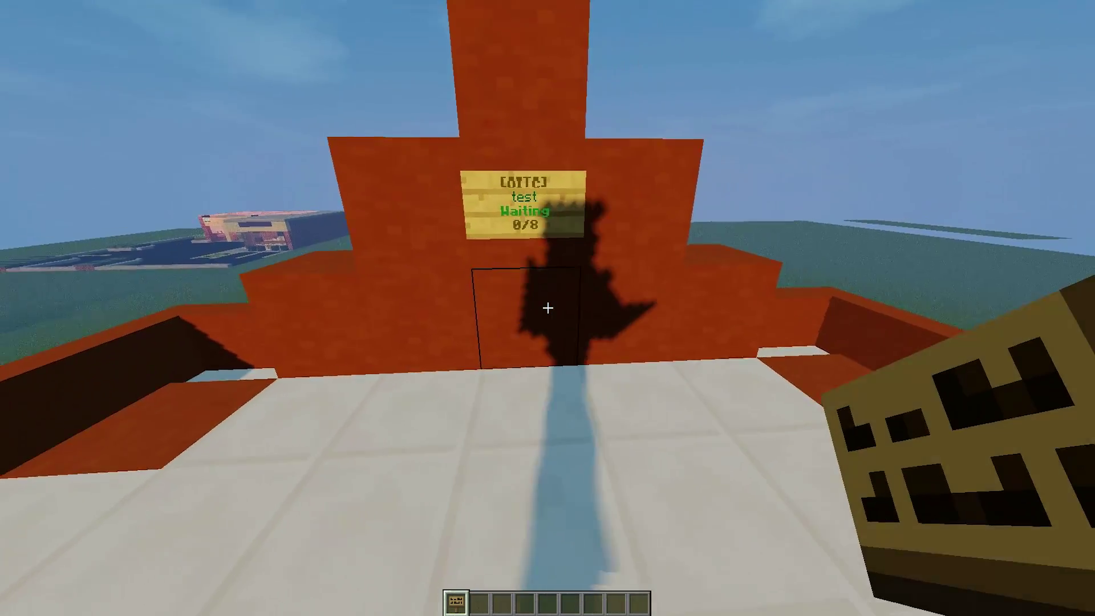
{"action": "right_click", "coordinate": [547, 308]}
{"action": "type", "text": "o"}
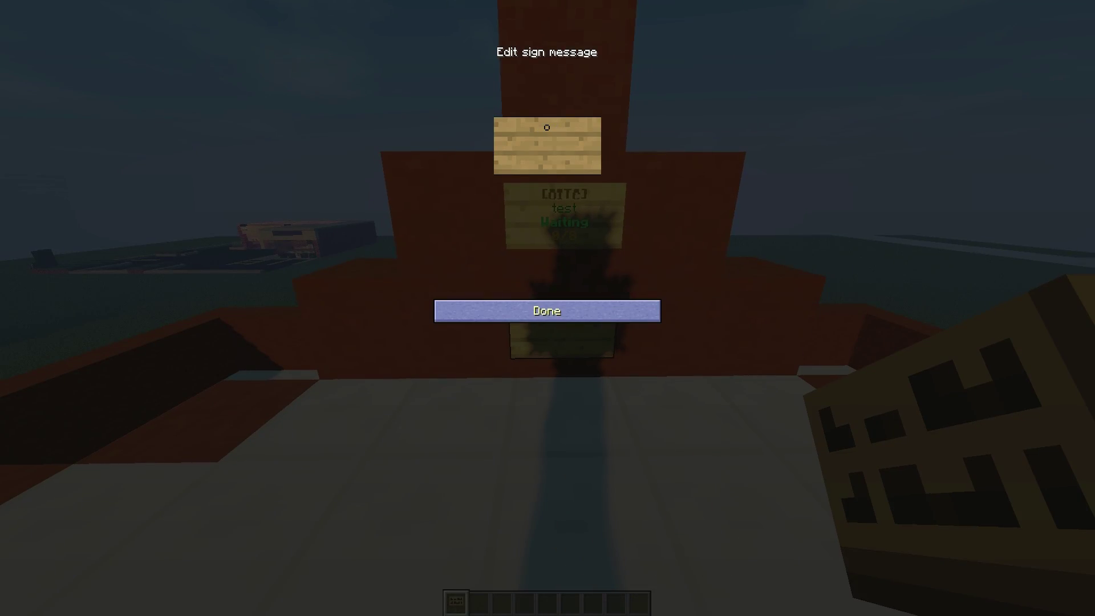
{"action": "type", "text": "itc"}
{"action": "key", "text": "Return"}
{"action": "type", "text": "yt1"}
{"action": "key", "text": "Escape"}
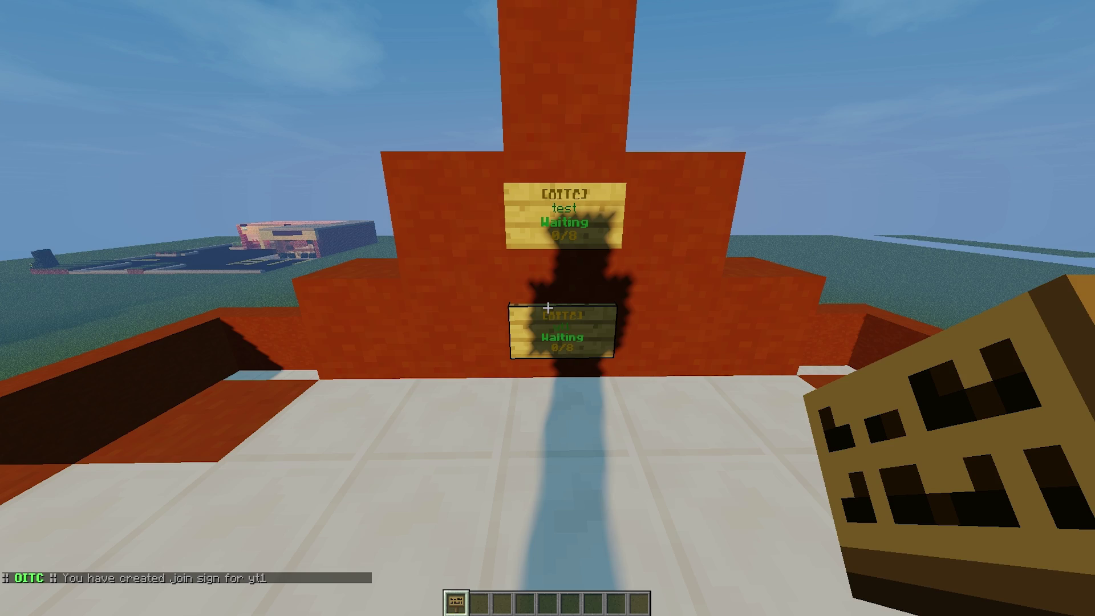
- Use the new yt1 sign to join the arena
{"action": "key", "text": "w"}
{"action": "scroll", "coordinate": [548, 308], "scroll_direction": "down", "scroll_amount": 1}
{"action": "key", "text": "s"}
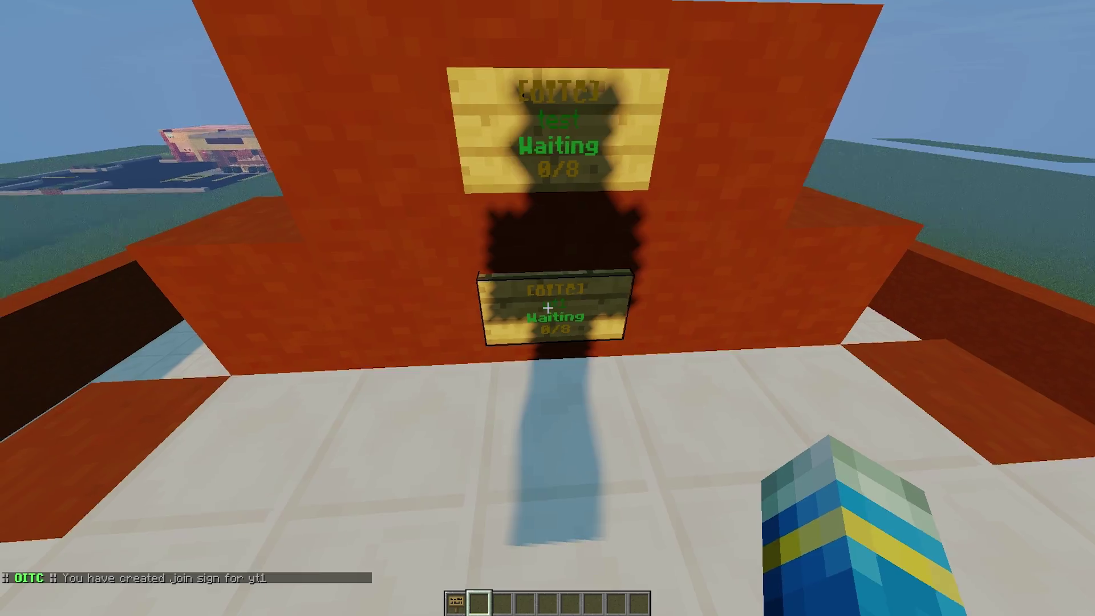
{"action": "key", "text": "w"}
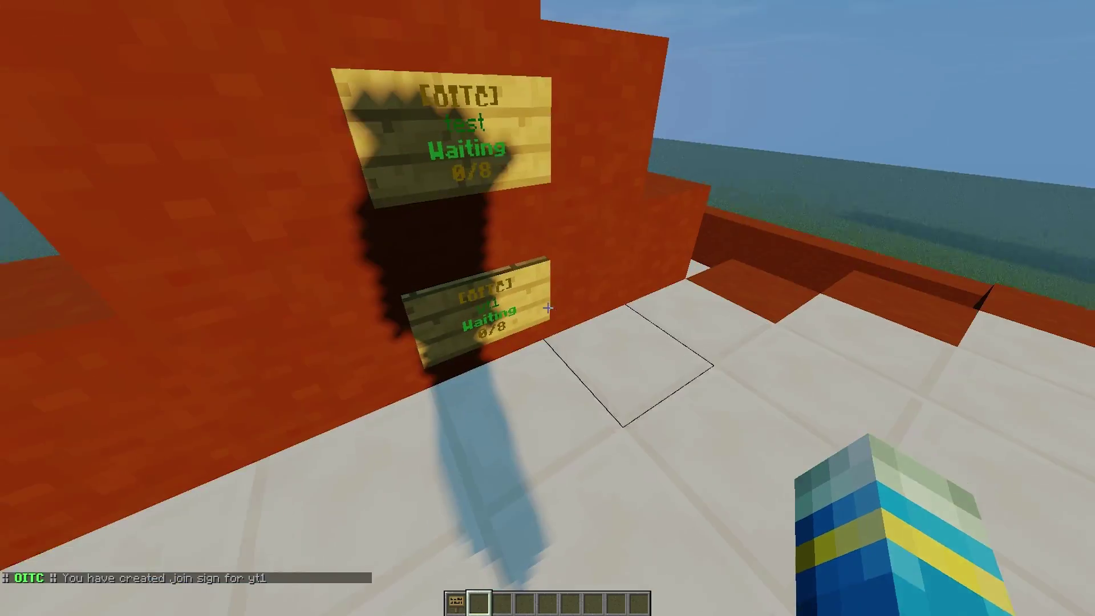
{"action": "right_click", "coordinate": [548, 308]}
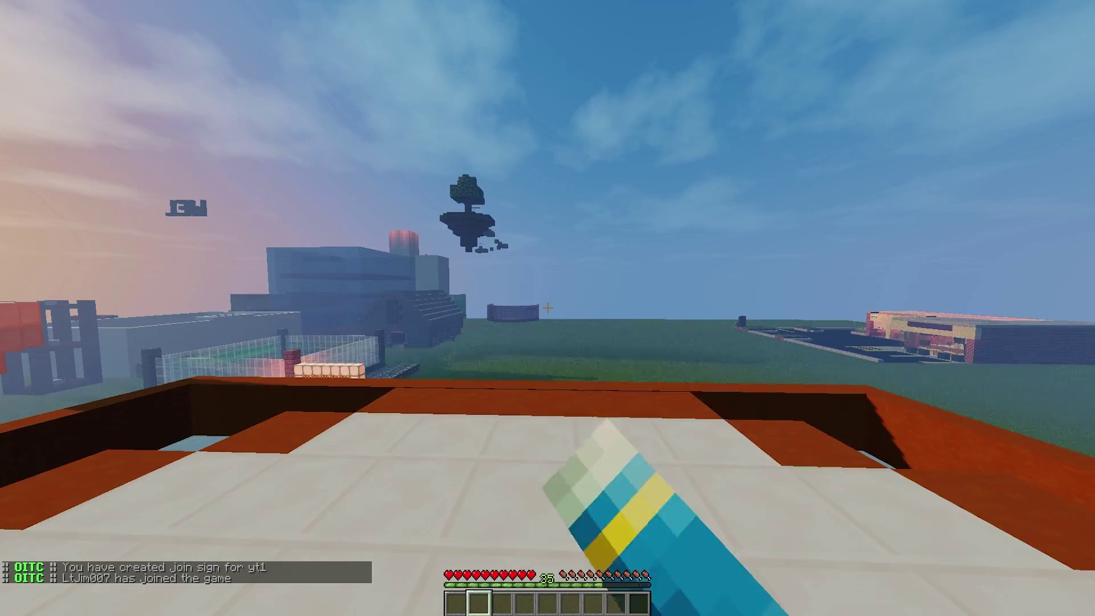
- Leave the arena with the command /oitc leave
{"action": "key", "text": "slash"}
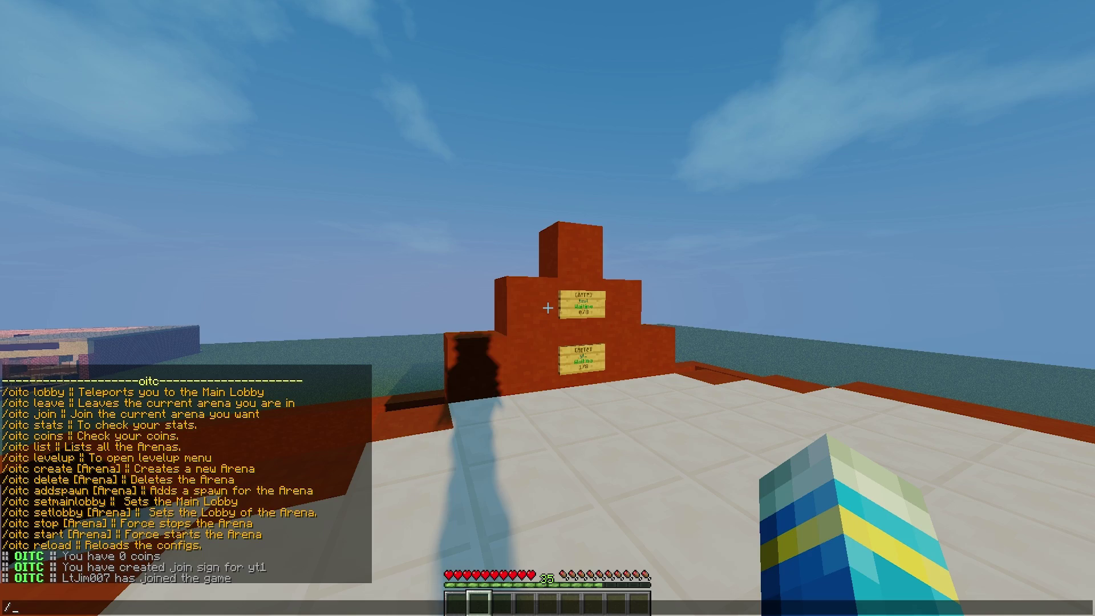
{"action": "type", "text": "oitc leave"}
{"action": "key", "text": "Return"}
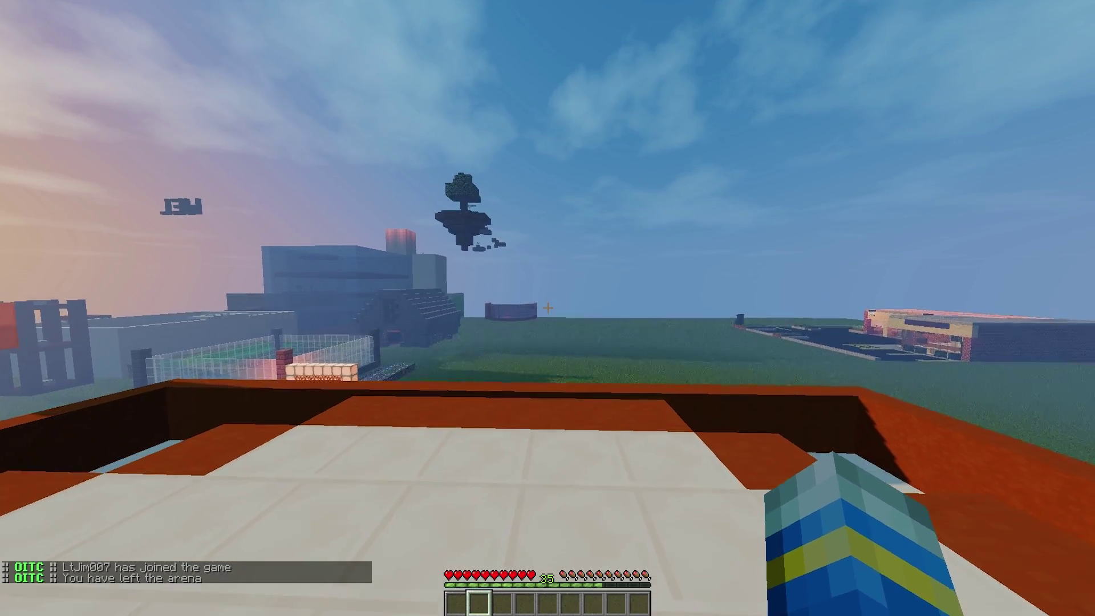
{"action": "key", "text": "w"}
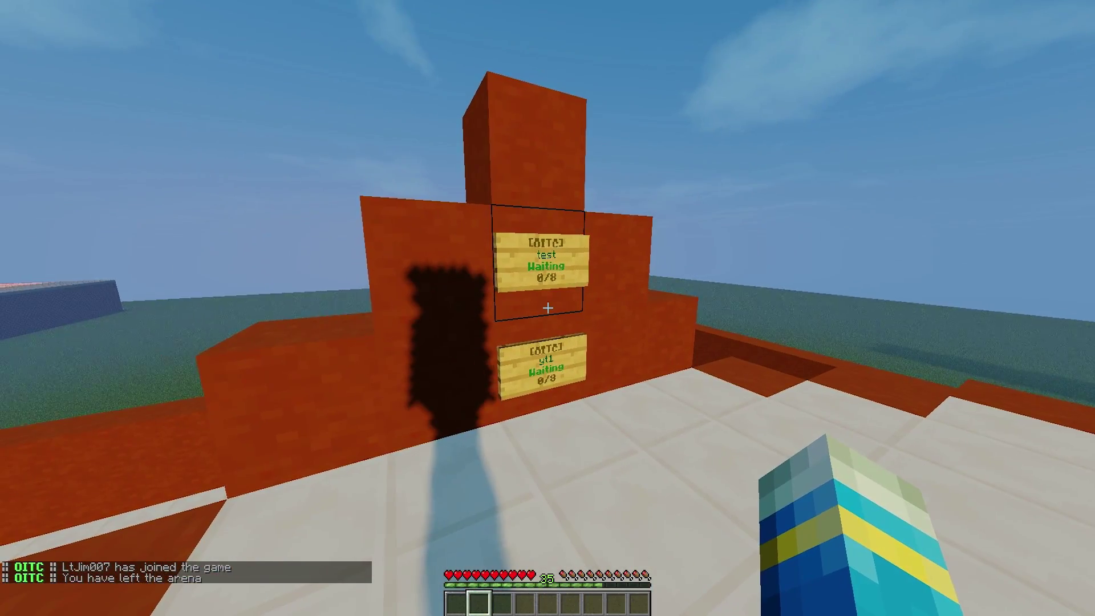
{"action": "key", "text": "d"}
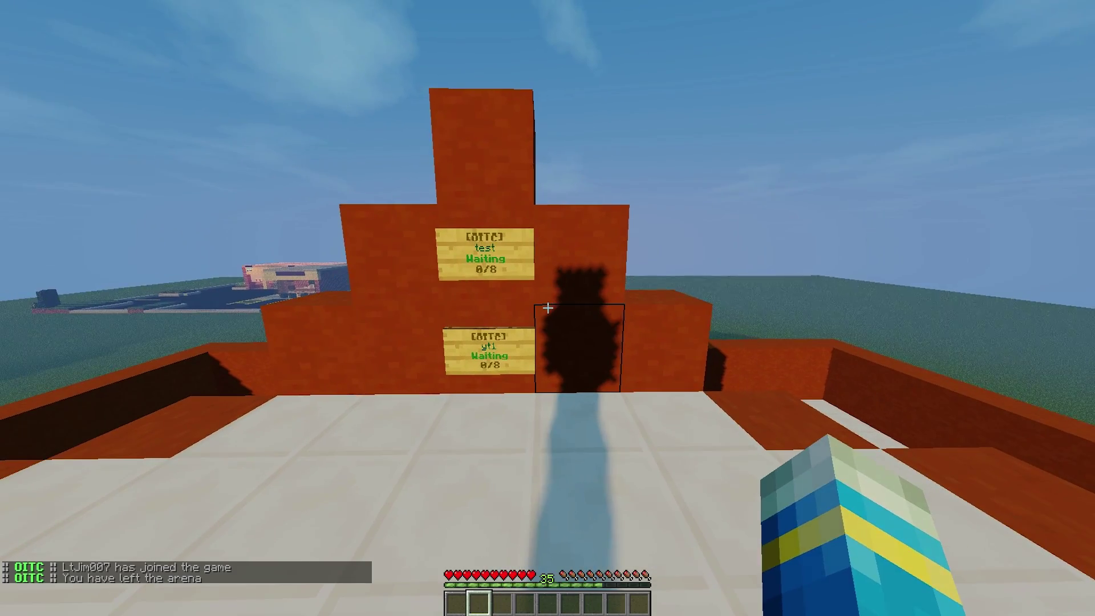
{"action": "key", "text": "w"}
{"action": "key", "text": "space"}
{"action": "key", "text": "space"}
{"action": "key", "text": "space"}
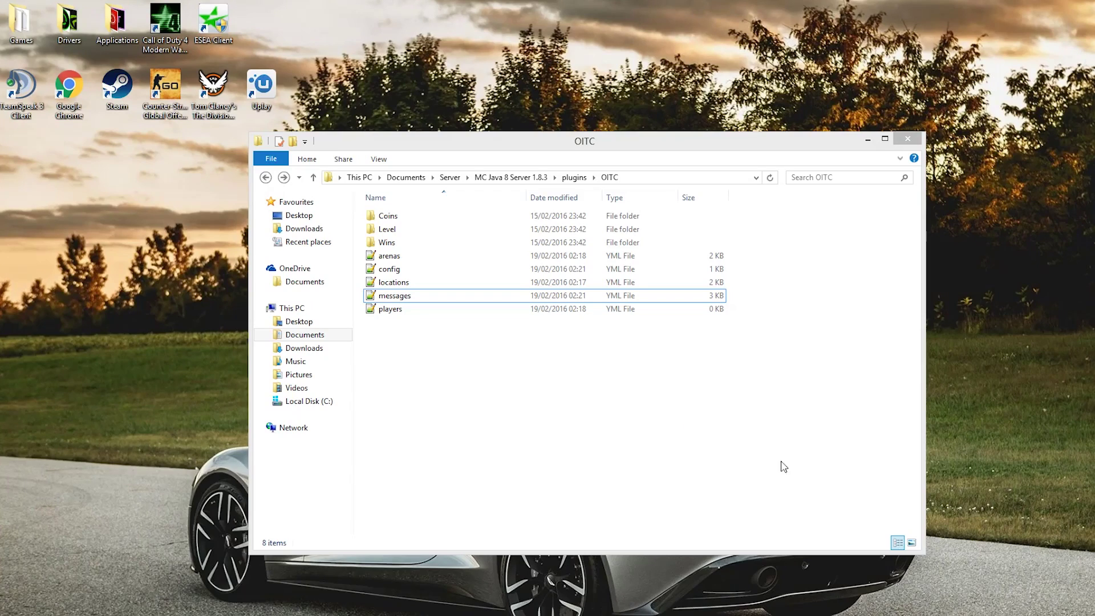
- Switch to the OITC plugin folder in File Explorer and open the messages YML file in Notepad++
{"action": "left_click_drag", "start_coordinate": [797, 454], "coordinate": [402, 258]}
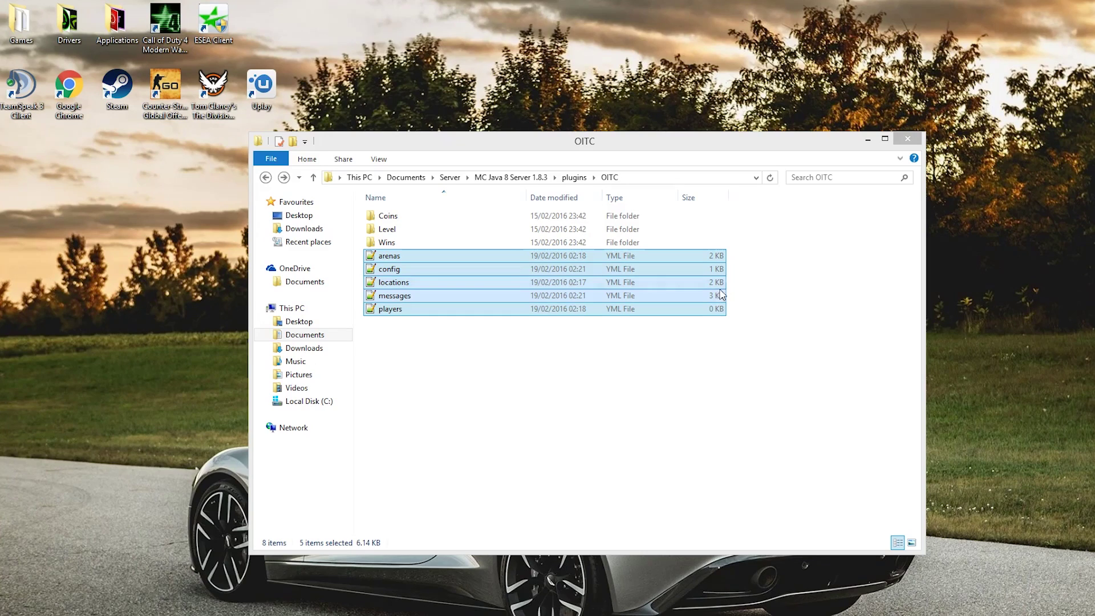
{"action": "left_click", "coordinate": [536, 345]}
{"action": "double_click", "coordinate": [428, 296]}
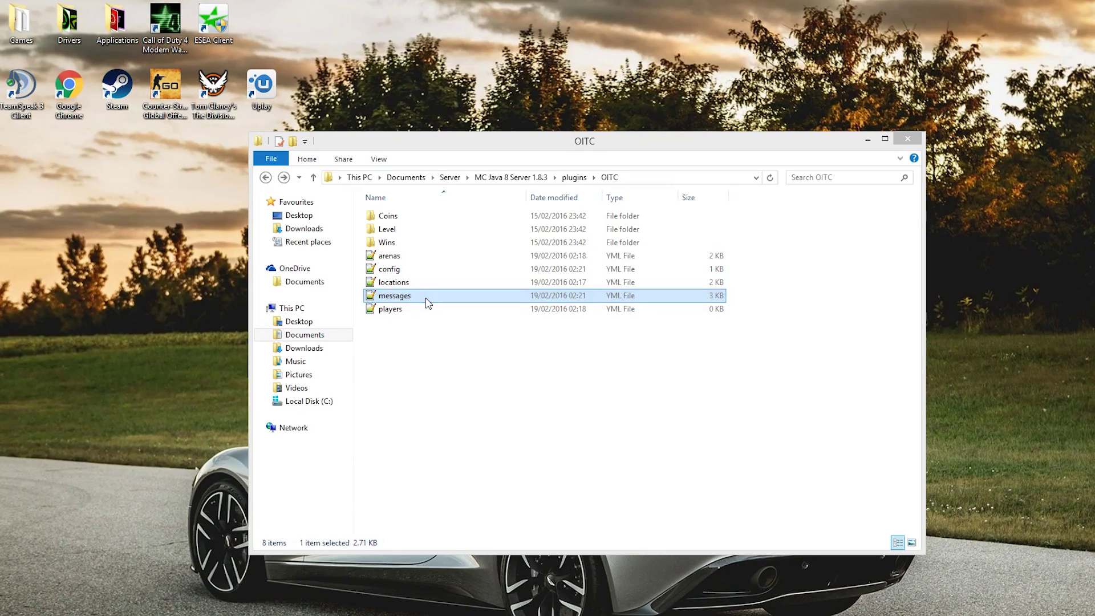
- Review the plugin's configurable message texts and the Signs section in messages.yml
{"action": "left_click_drag", "start_coordinate": [769, 496], "coordinate": [5, 65]}
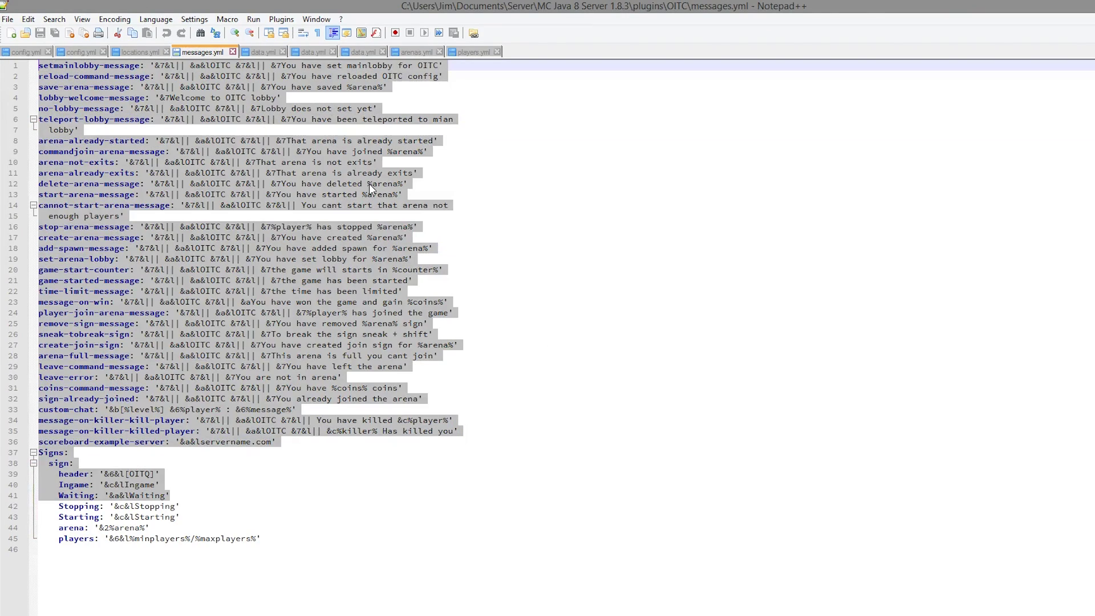
{"action": "left_click", "coordinate": [169, 258]}
{"action": "double_click", "coordinate": [192, 237]}
{"action": "left_click", "coordinate": [196, 473]}
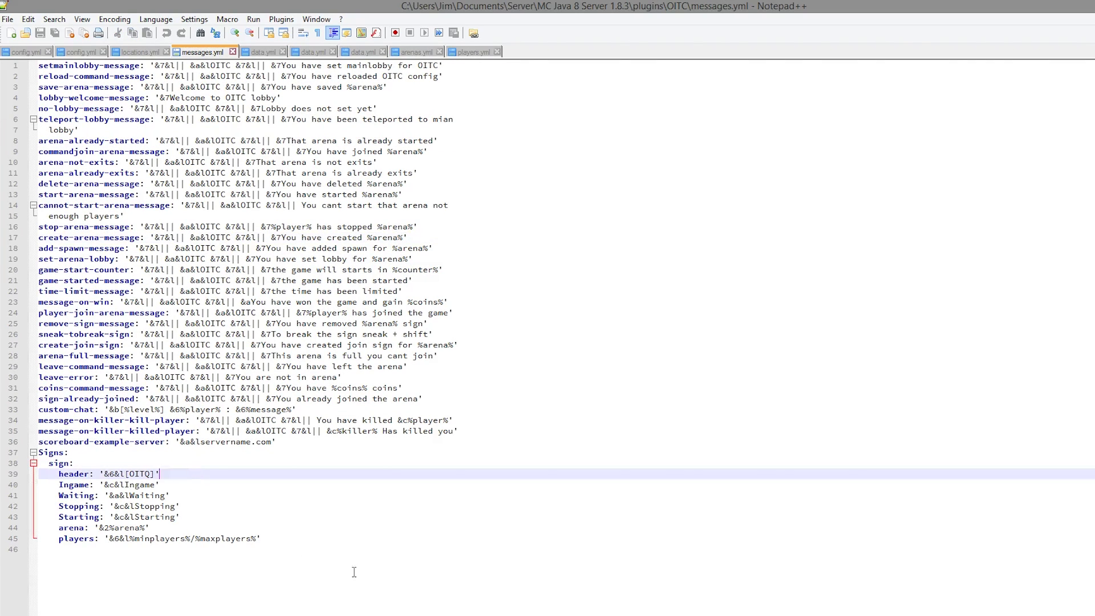
{"action": "left_click_drag", "start_coordinate": [354, 570], "coordinate": [38, 463]}
{"action": "left_click", "coordinate": [189, 507]}
- Change the sign header text in messages.yml to [OITC] and save the file
{"action": "left_click", "coordinate": [148, 473]}
{"action": "left_click_drag", "start_coordinate": [148, 473], "coordinate": [145, 474]}
{"action": "type", "text": "C"}
{"action": "key", "text": "ctrl+s"}
- Close every open file except messages.yml and exit the editor
{"action": "right_click", "coordinate": [205, 52]}
{"action": "left_click", "coordinate": [256, 75]}
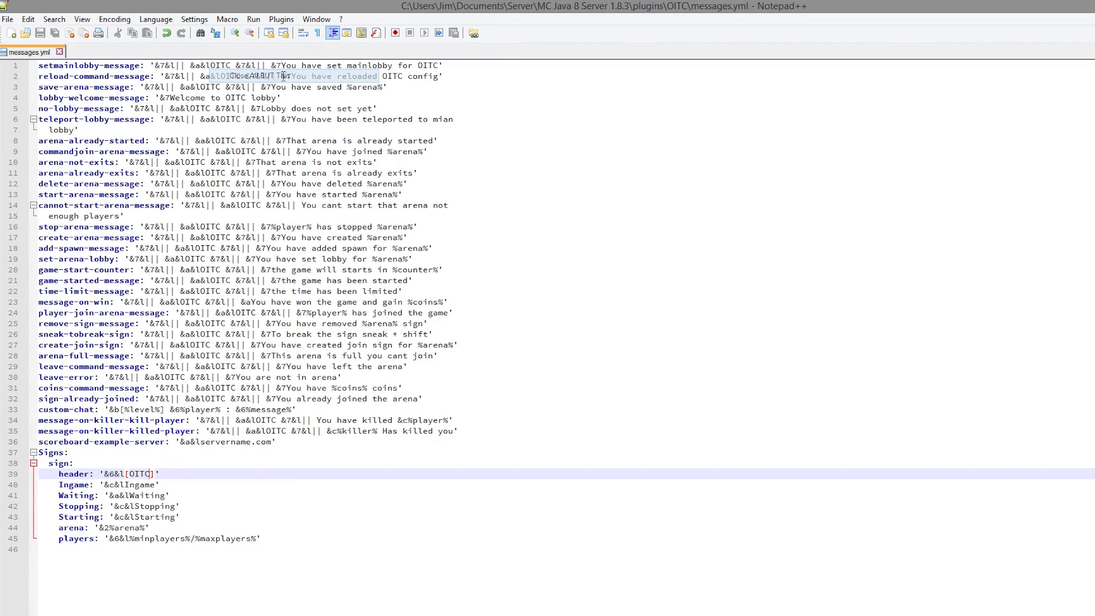
{"action": "key", "text": "alt+F4"}
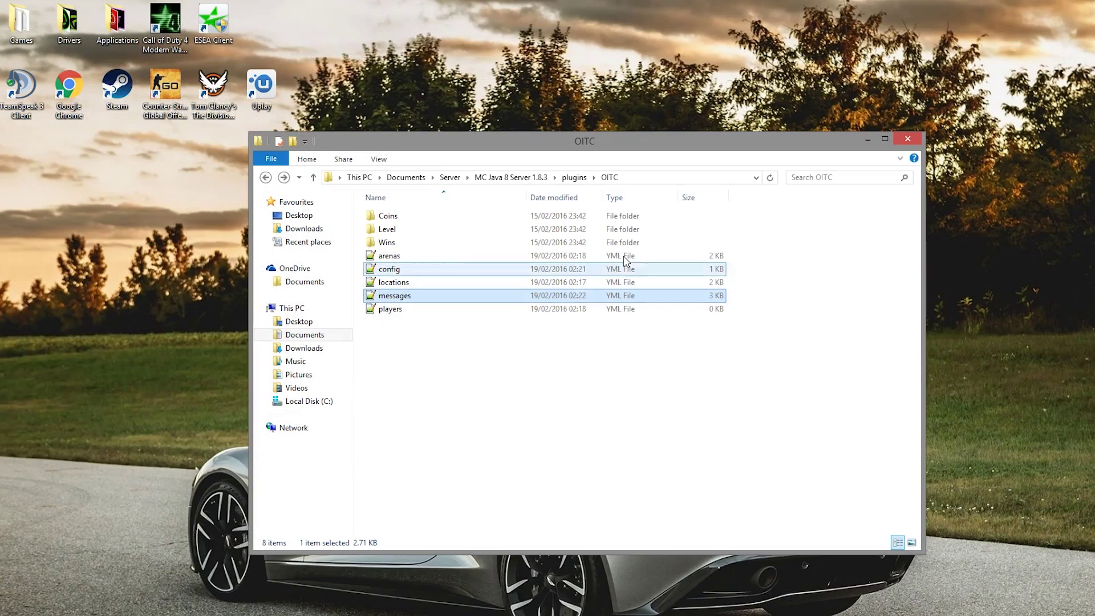
- Open the config YML file and examine arena yt1's settings, including MaxPlayers, AutoStartPlayers and KillstoWin
{"action": "double_click", "coordinate": [393, 269]}
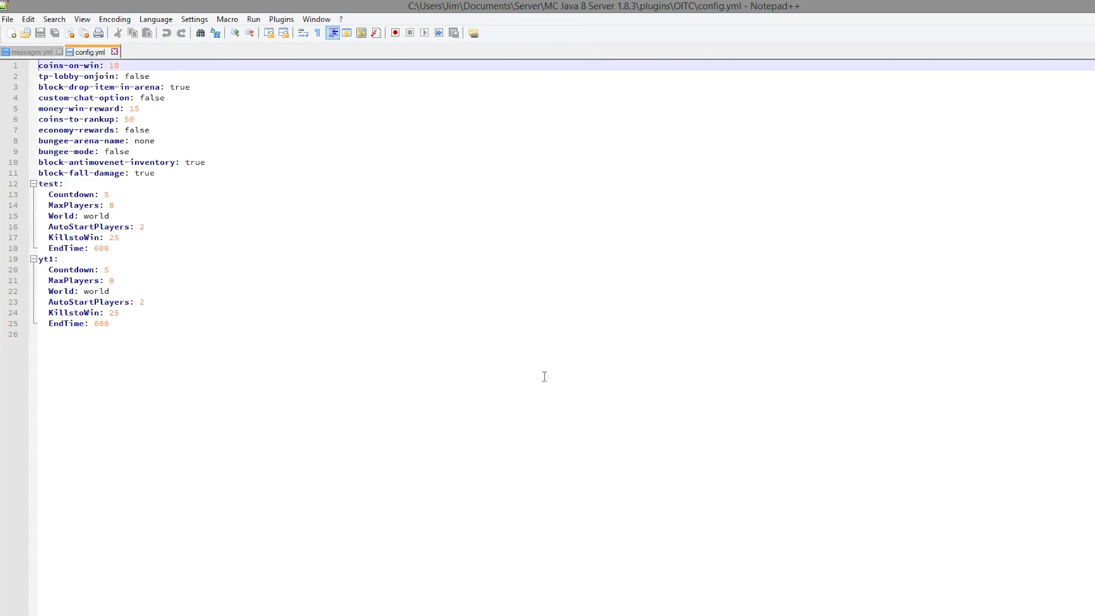
{"action": "left_click_drag", "start_coordinate": [86, 334], "coordinate": [39, 65]}
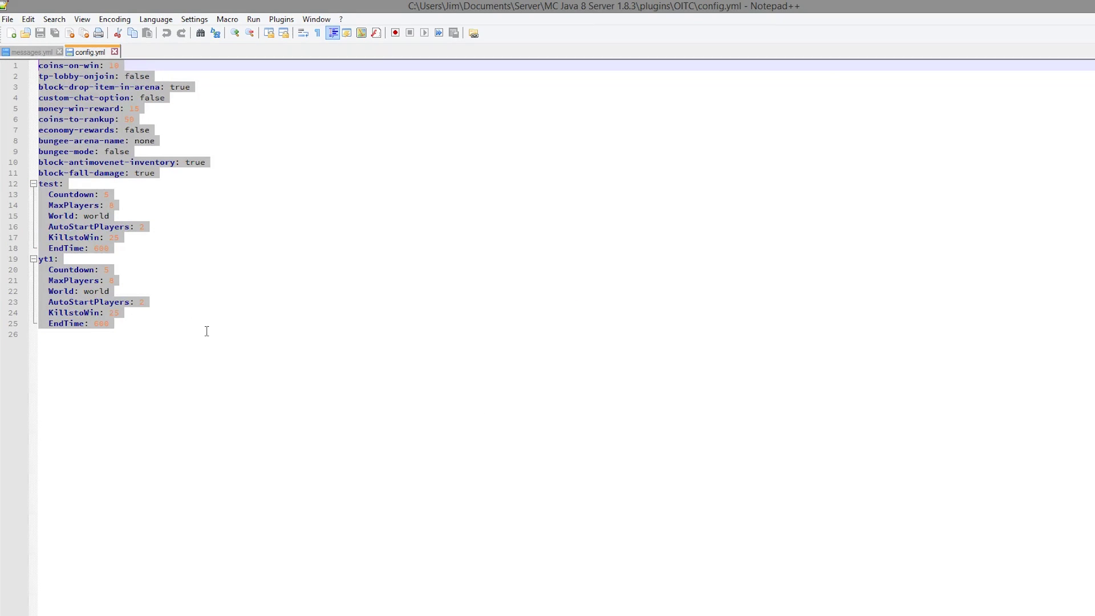
{"action": "left_click_drag", "start_coordinate": [200, 323], "coordinate": [13, 270]}
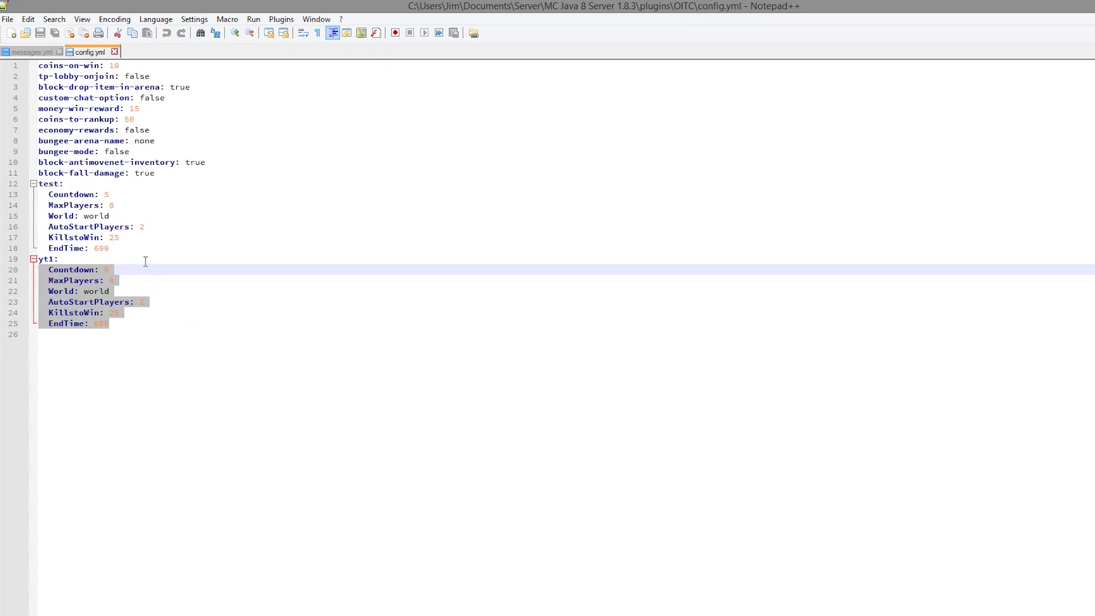
{"action": "left_click_drag", "start_coordinate": [126, 327], "coordinate": [23, 302]}
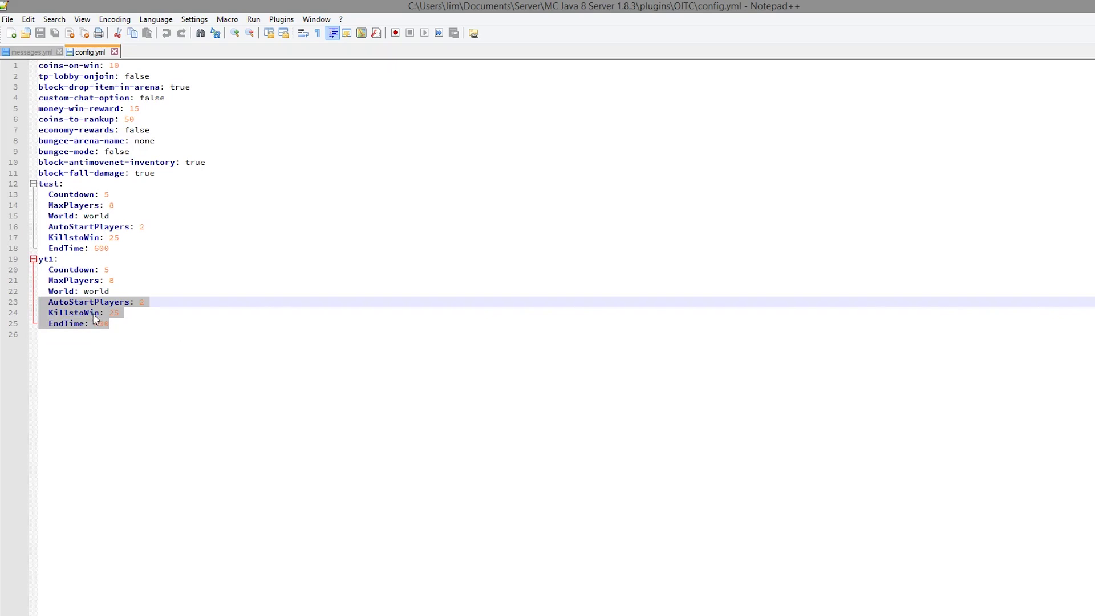
{"action": "left_click_drag", "start_coordinate": [114, 280], "coordinate": [50, 281]}
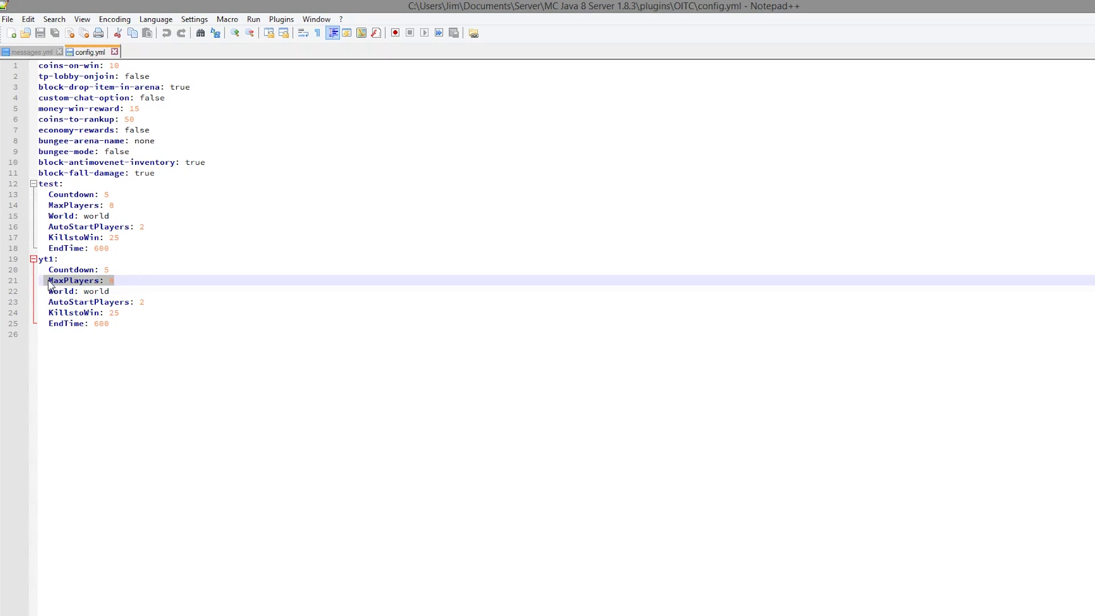
{"action": "left_click_drag", "start_coordinate": [160, 305], "coordinate": [26, 299]}
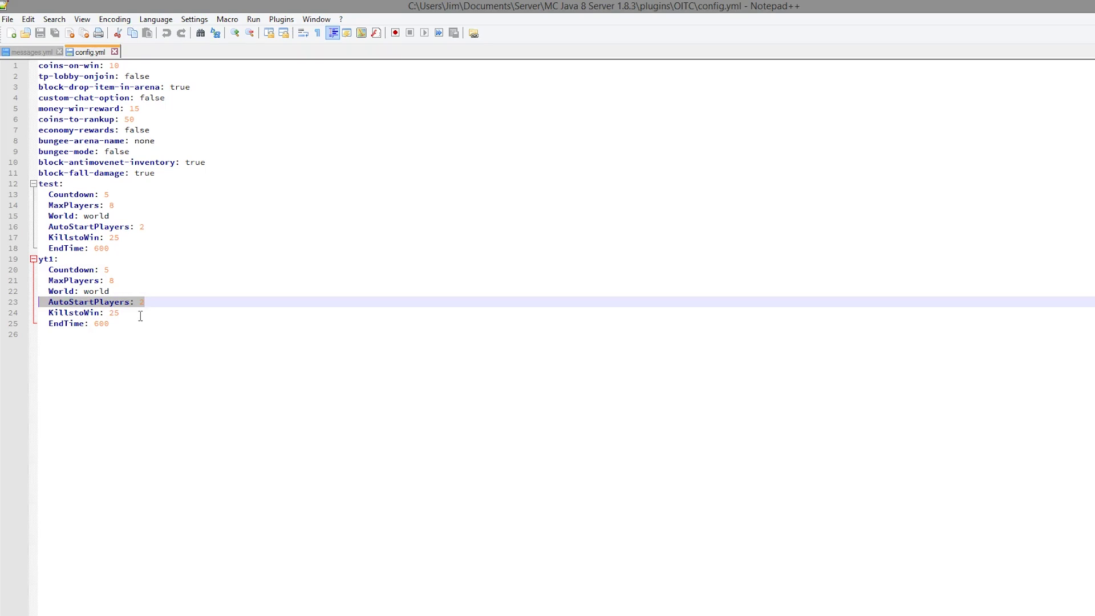
{"action": "left_click_drag", "start_coordinate": [119, 313], "coordinate": [48, 312]}
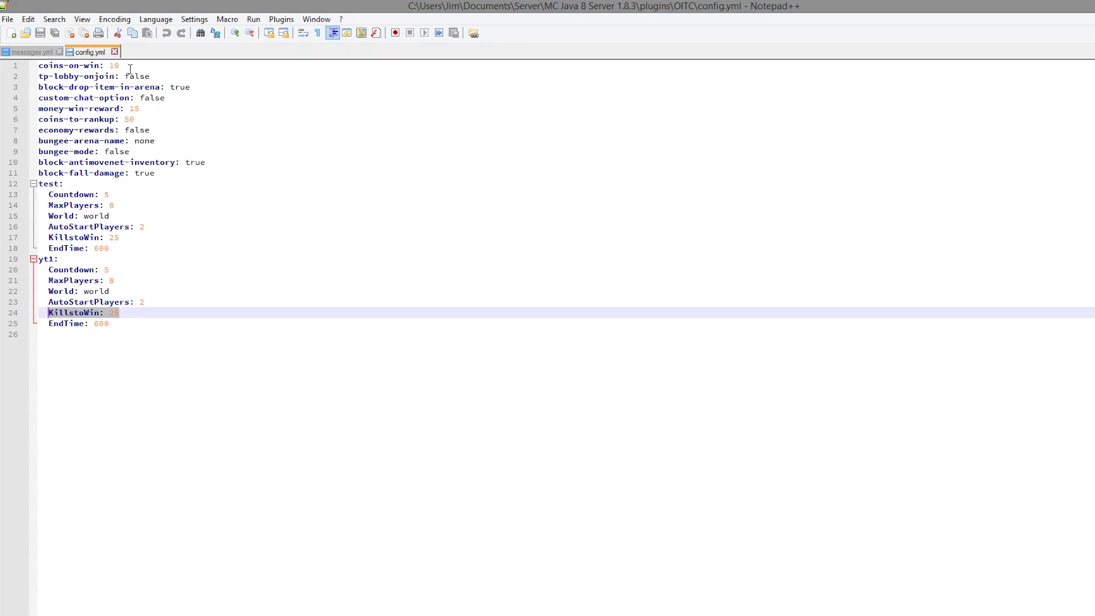
- Examine the general settings in config.yml, including coins-on-win, money-win-reward, coins-to-rankup, economy-rewards and block-fall-damage
{"action": "left_click_drag", "start_coordinate": [130, 68], "coordinate": [15, 64]}
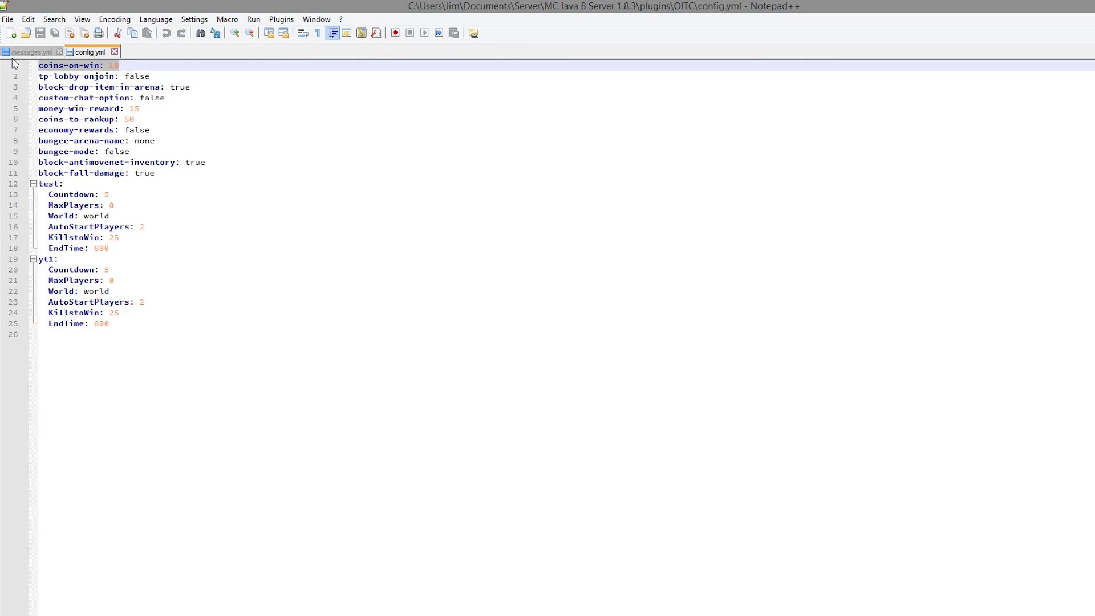
{"action": "left_click", "coordinate": [149, 112]}
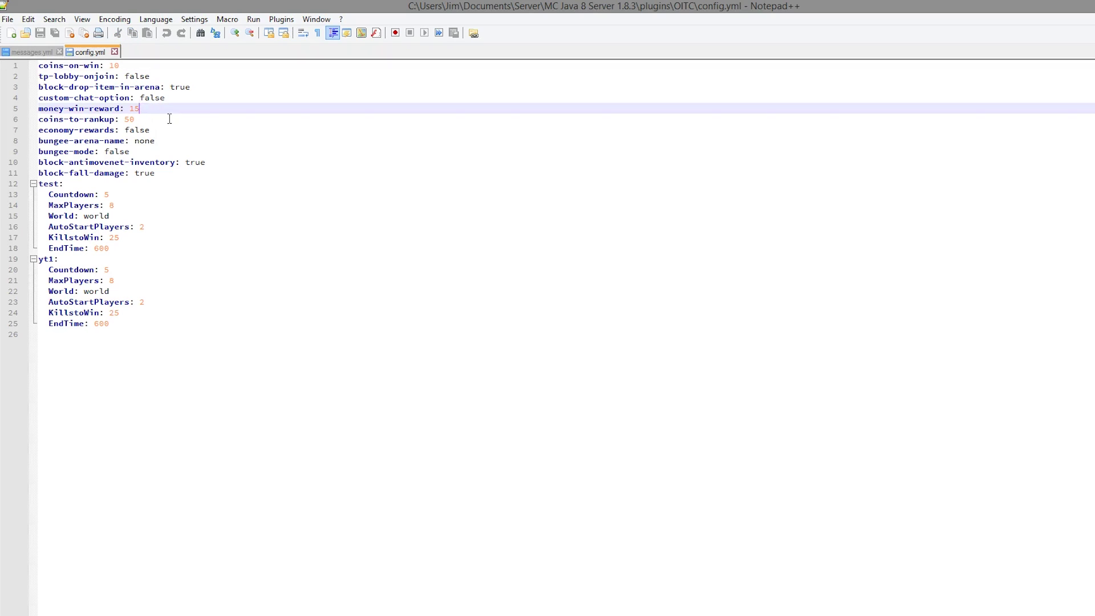
{"action": "left_click", "coordinate": [162, 121]}
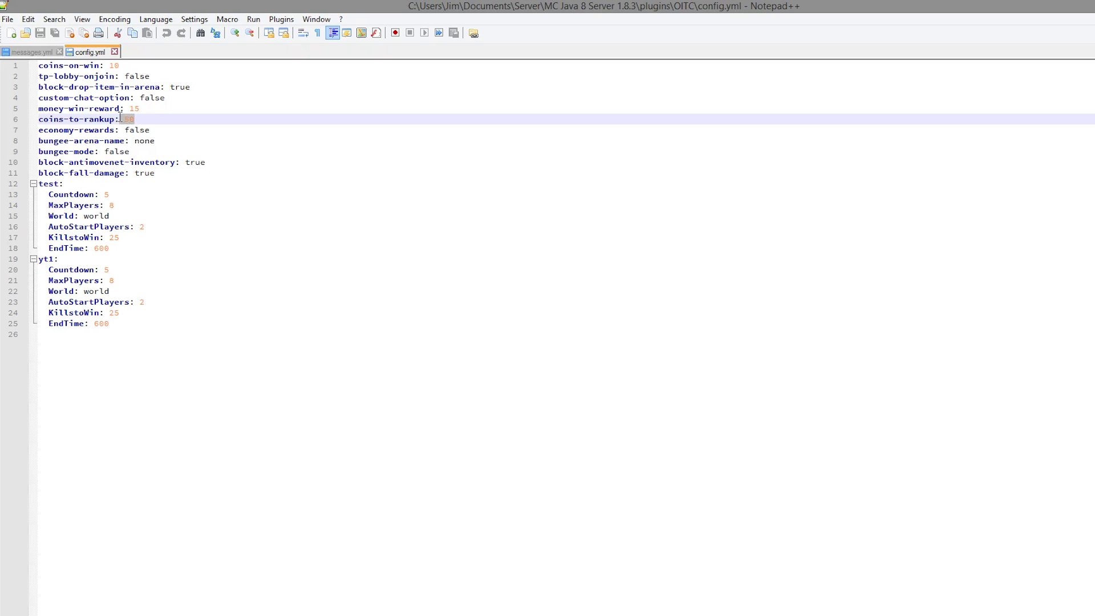
{"action": "left_click", "coordinate": [176, 137]}
{"action": "left_click_drag", "start_coordinate": [173, 127], "coordinate": [44, 132]}
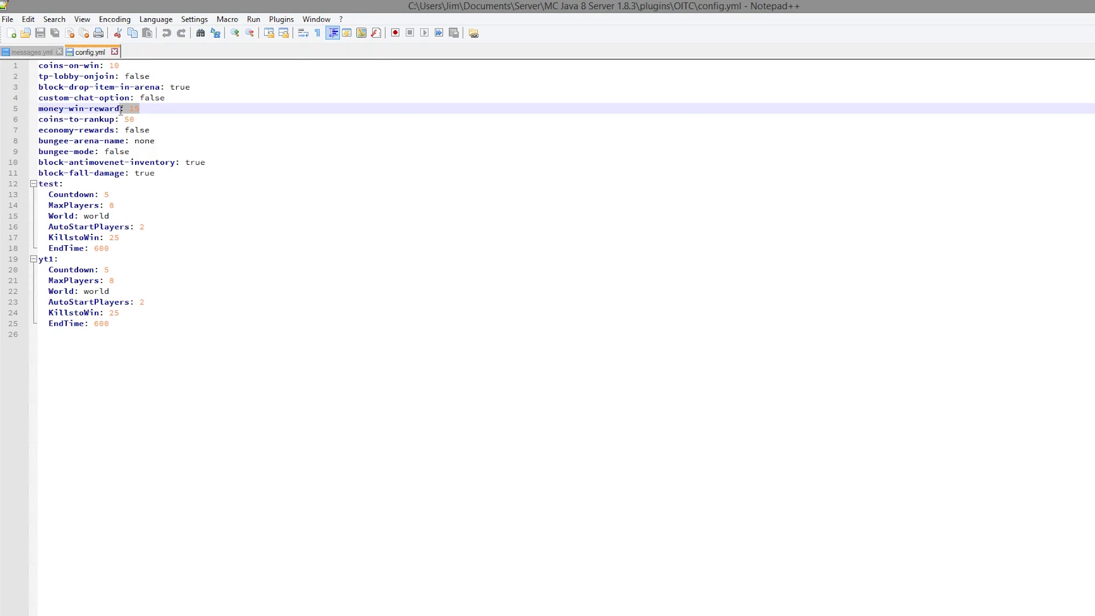
{"action": "left_click", "coordinate": [216, 152]}
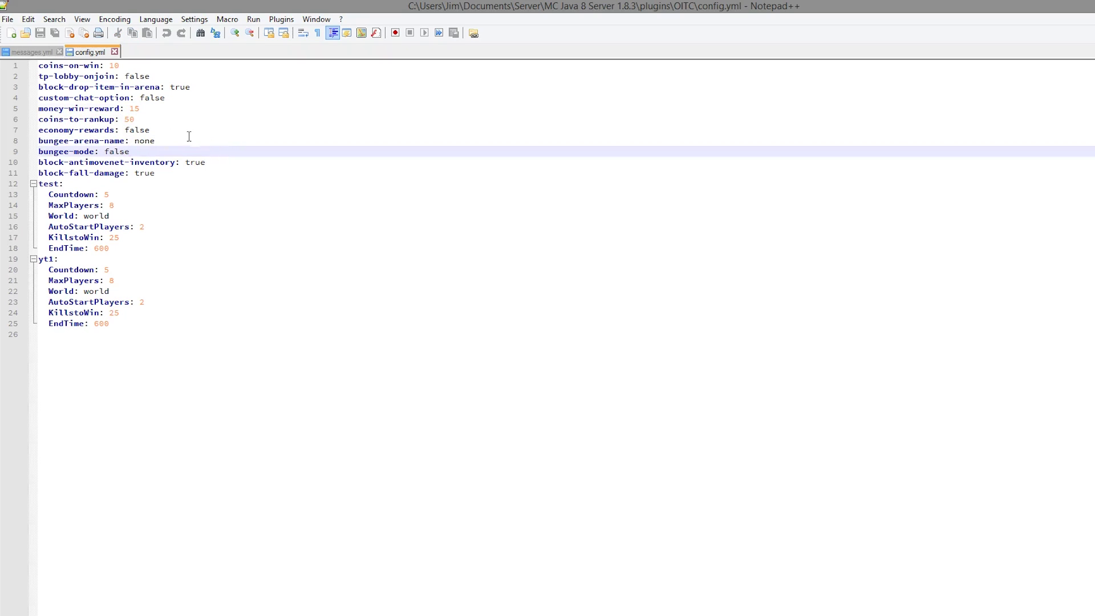
{"action": "left_click_drag", "start_coordinate": [171, 173], "coordinate": [103, 174]}
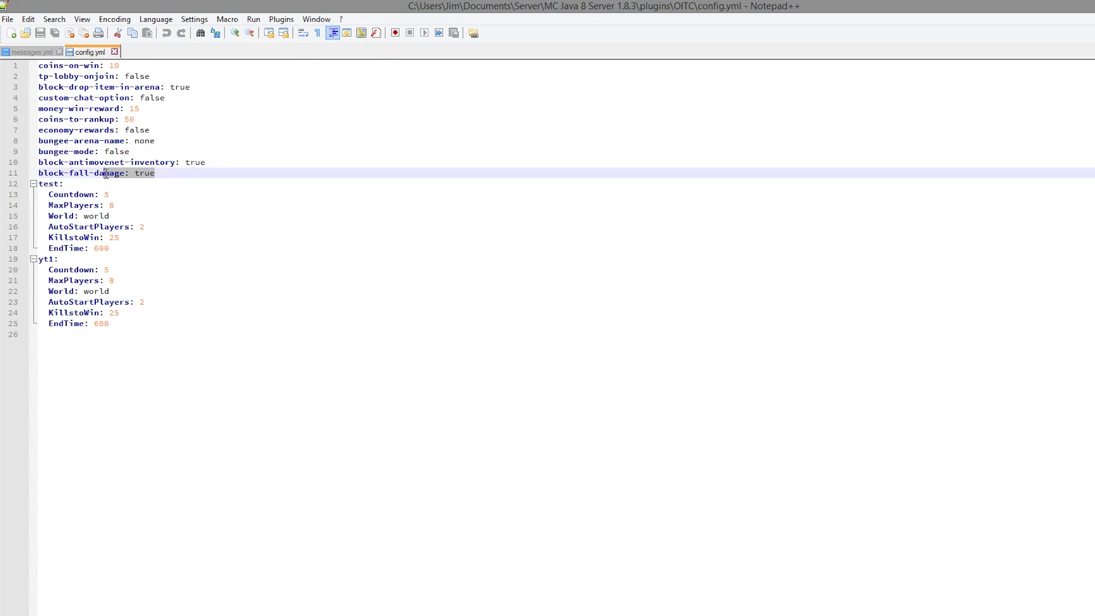
{"action": "left_click", "coordinate": [152, 180]}
- Close messages.yml and look over the whole of config.yml
{"action": "left_click", "coordinate": [59, 52]}
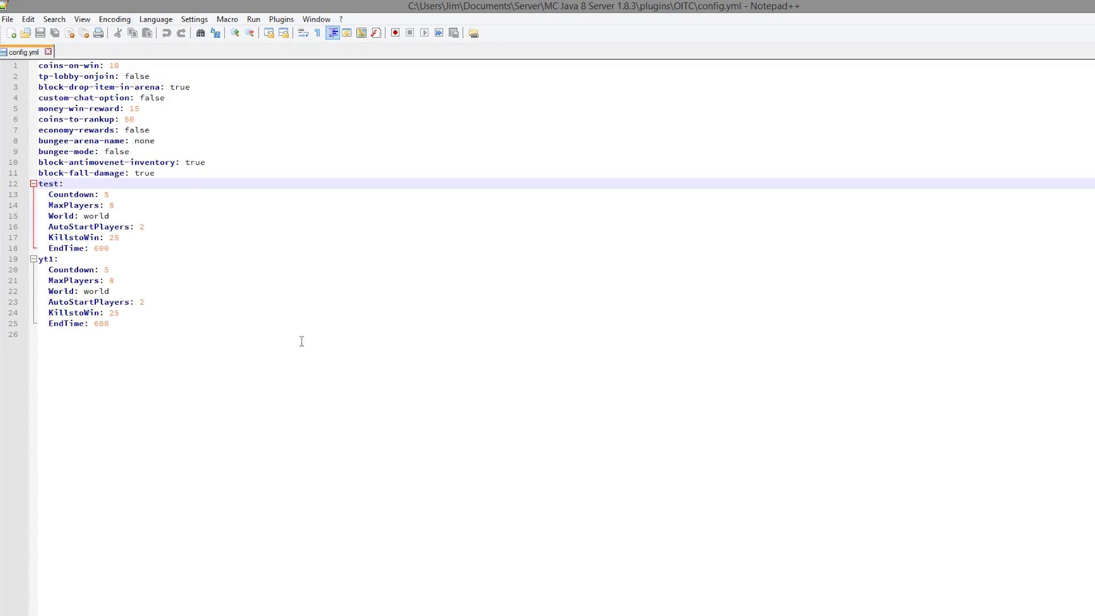
{"action": "left_click_drag", "start_coordinate": [301, 341], "coordinate": [40, 64]}
{"action": "left_click", "coordinate": [172, 362]}
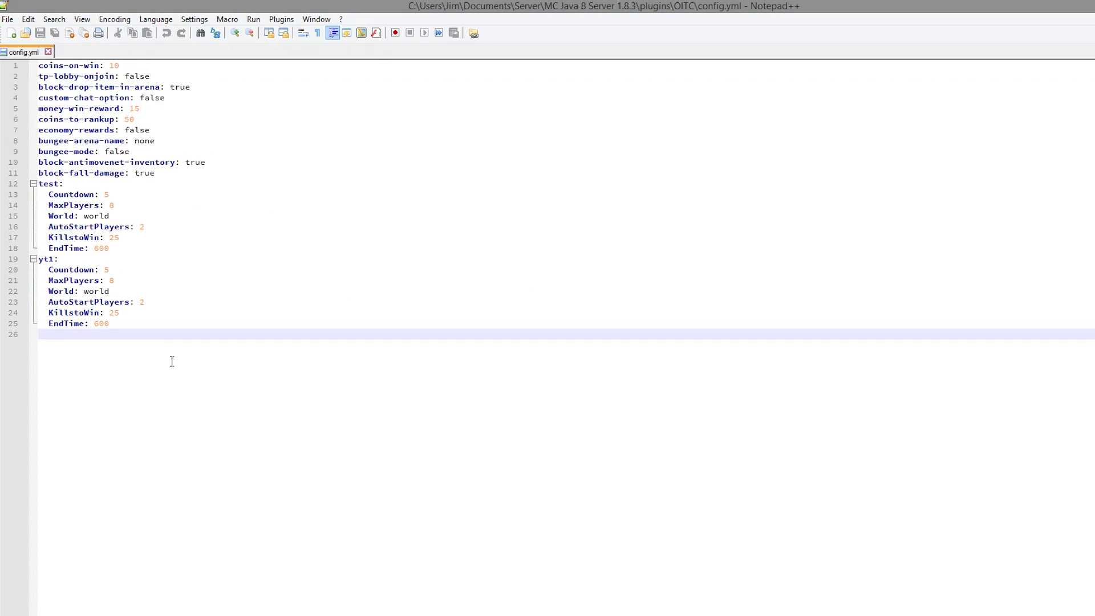